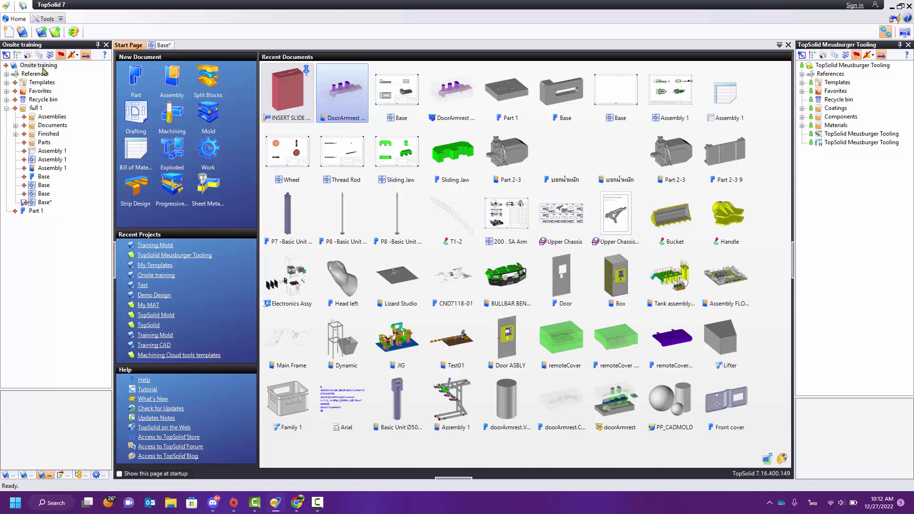
- Create a blank-template Drafting document, Drafting 1, in the Onsite training project
{"action": "right_click", "coordinate": [43, 68]}
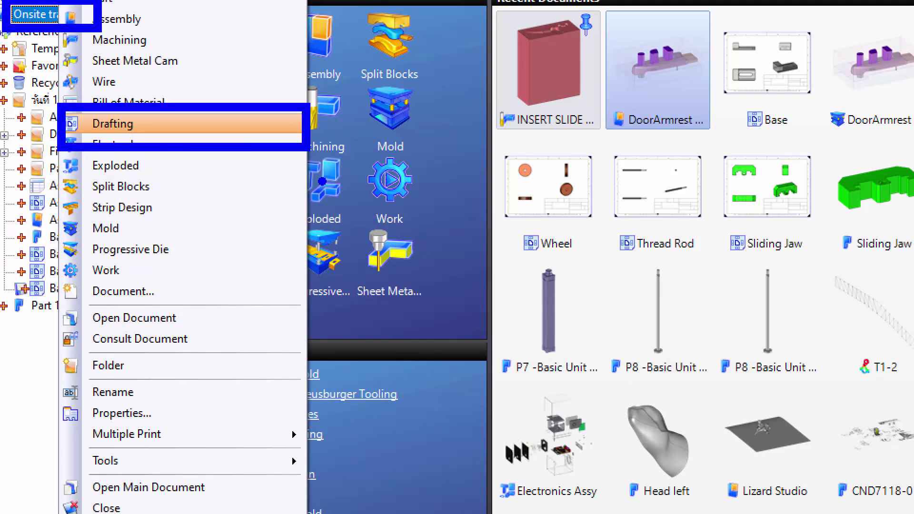
{"action": "left_click", "coordinate": [323, 181]}
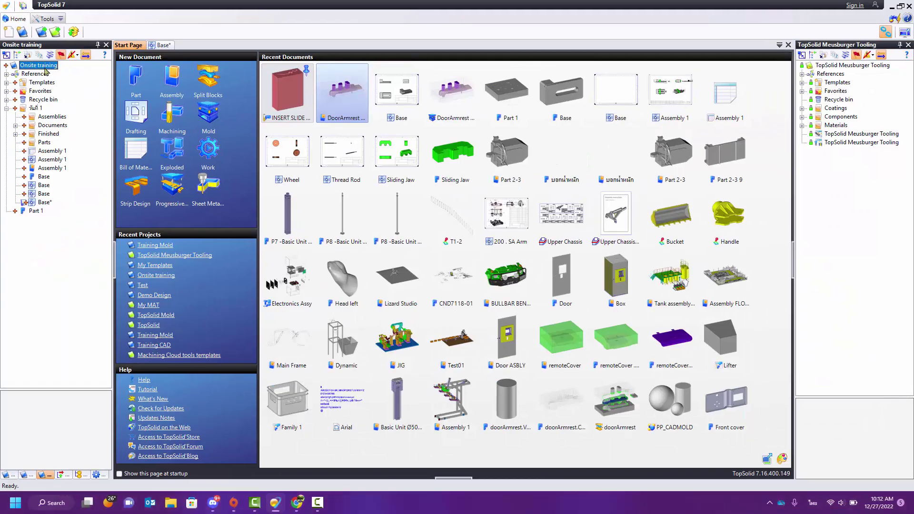
{"action": "right_click", "coordinate": [45, 72]}
{"action": "key", "text": "Escape"}
{"action": "left_click", "coordinate": [264, 160]}
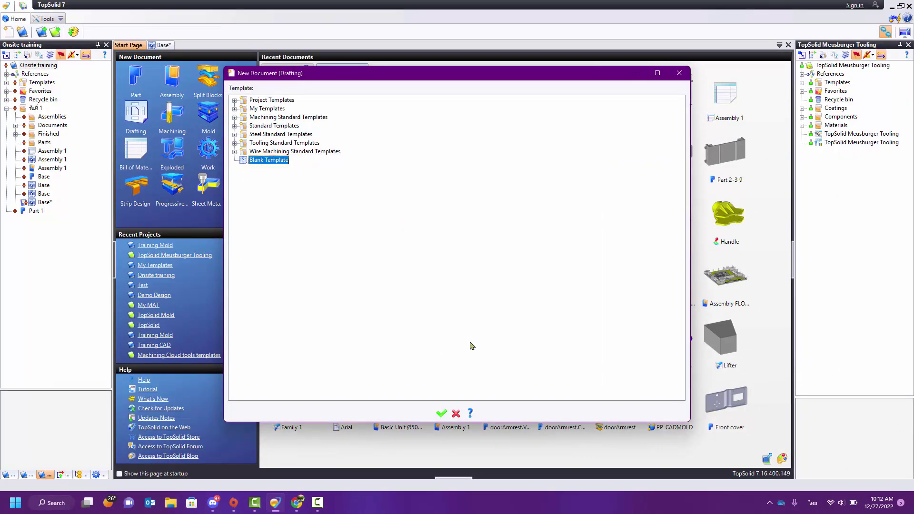
{"action": "left_click", "coordinate": [442, 413]}
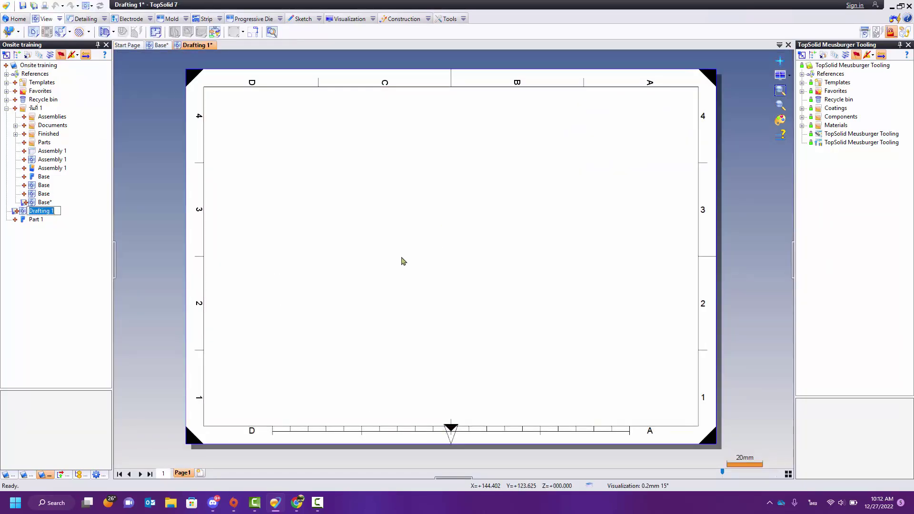
- Keep the name Drafting 1 and bring up the panel list containing Options
{"action": "left_click", "coordinate": [737, 119]}
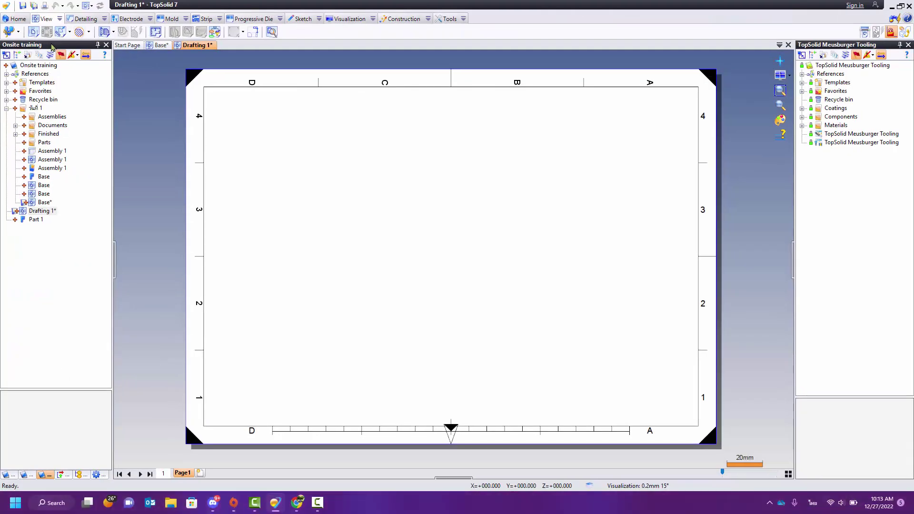
{"action": "right_click", "coordinate": [54, 46]}
{"action": "left_click", "coordinate": [86, 52]}
{"action": "left_click", "coordinate": [100, 166]}
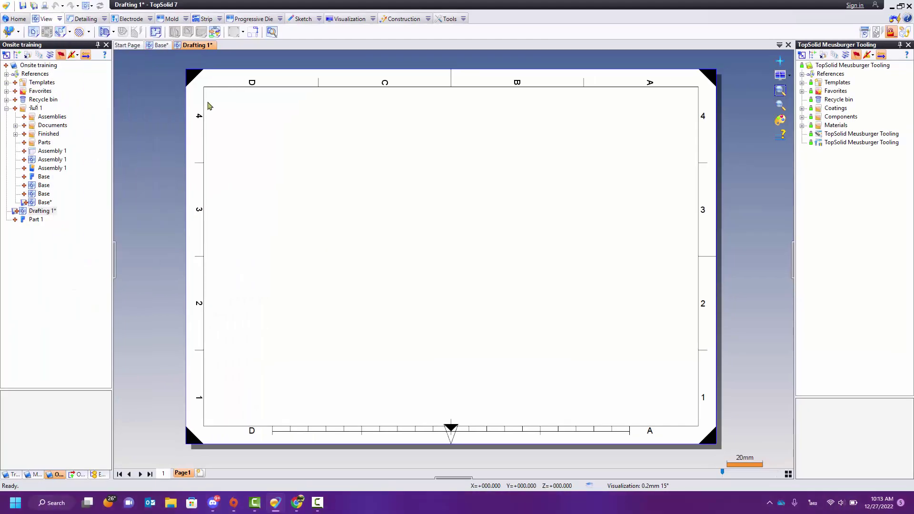
{"action": "right_click", "coordinate": [47, 47]}
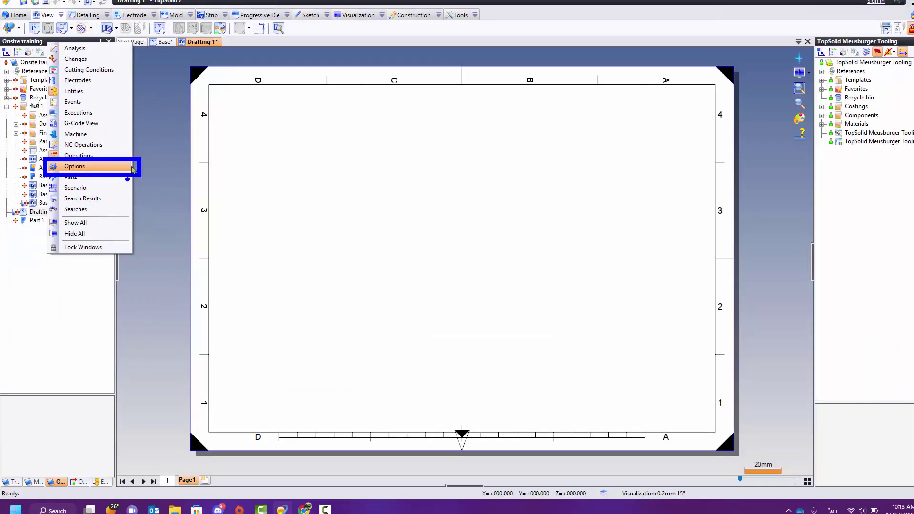
{"action": "left_click", "coordinate": [100, 166]}
- In the Options panel, set View > Projection Type to Third angle, not inherited from standard
{"action": "right_click", "coordinate": [73, 50]}
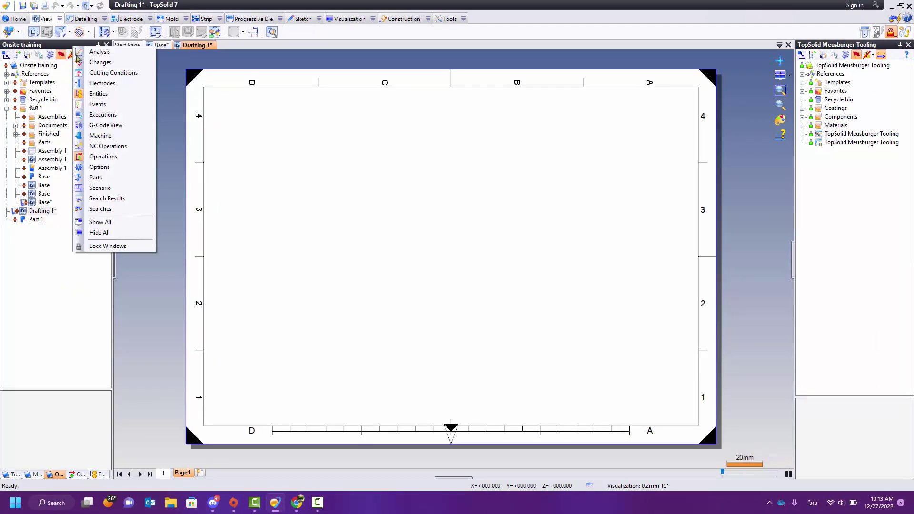
{"action": "left_click", "coordinate": [114, 167]}
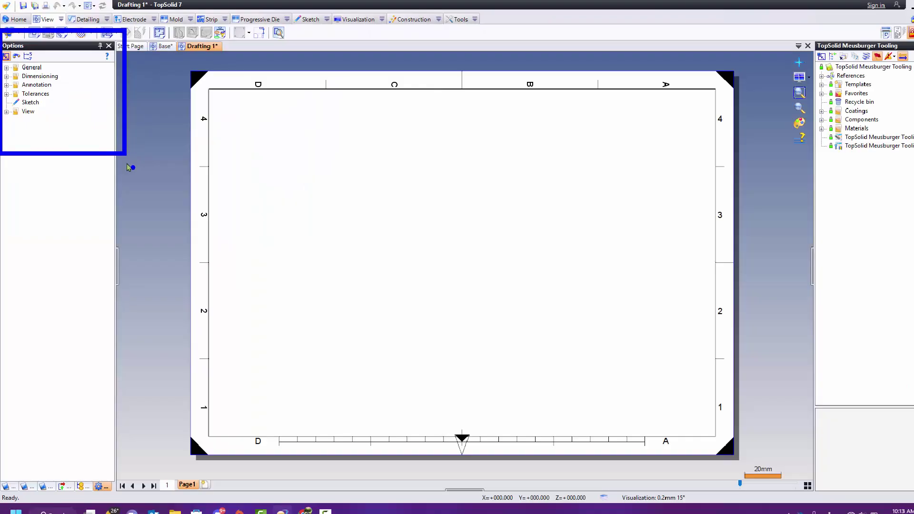
{"action": "left_click", "coordinate": [6, 108]}
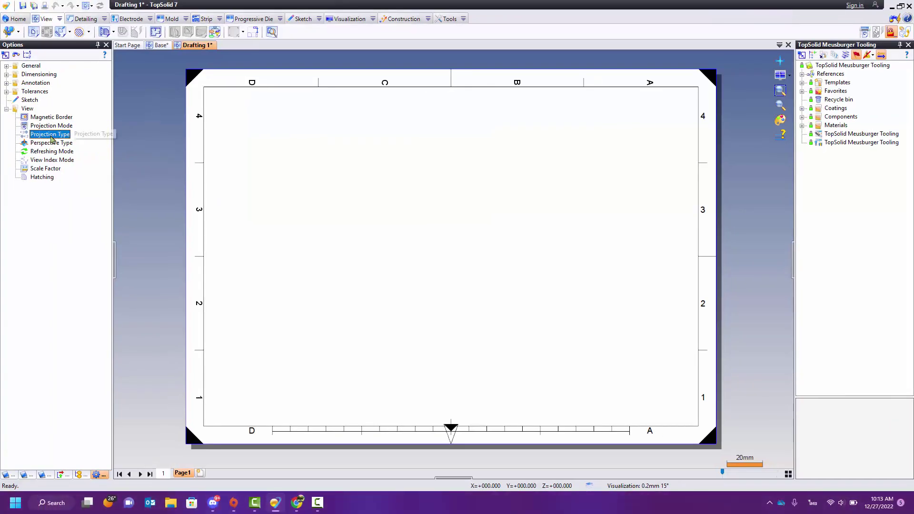
{"action": "right_click", "coordinate": [50, 135]}
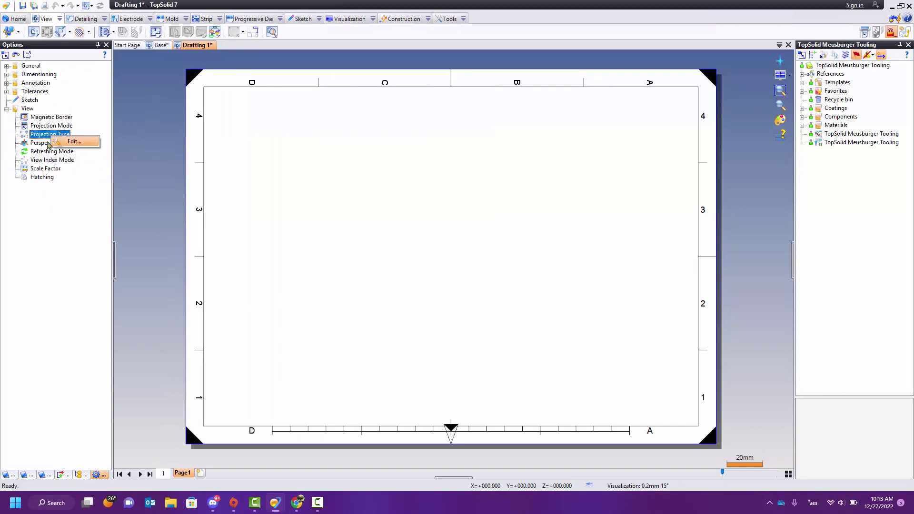
{"action": "left_click", "coordinate": [88, 143]}
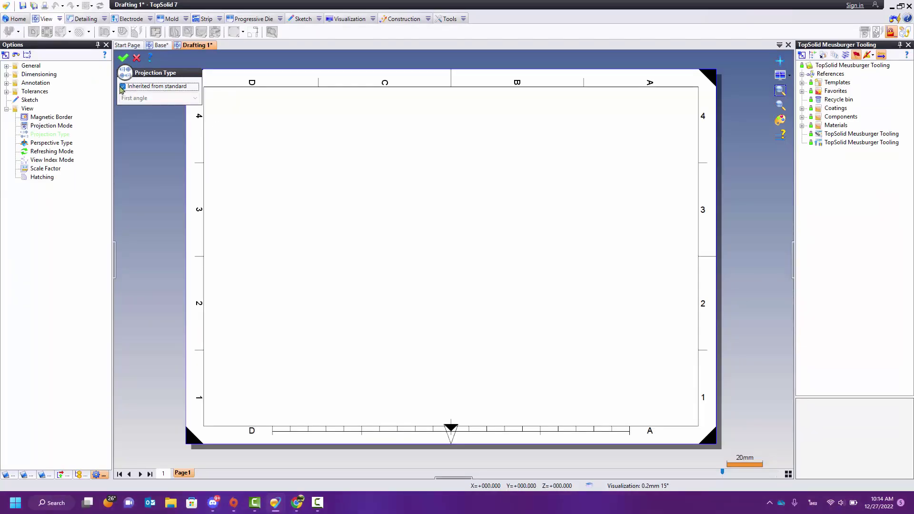
{"action": "left_click", "coordinate": [123, 86]}
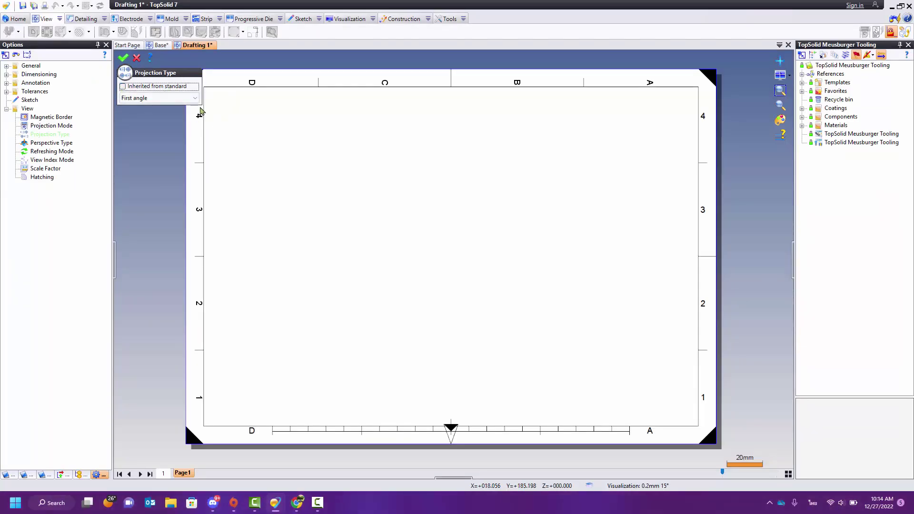
{"action": "left_click", "coordinate": [183, 98]}
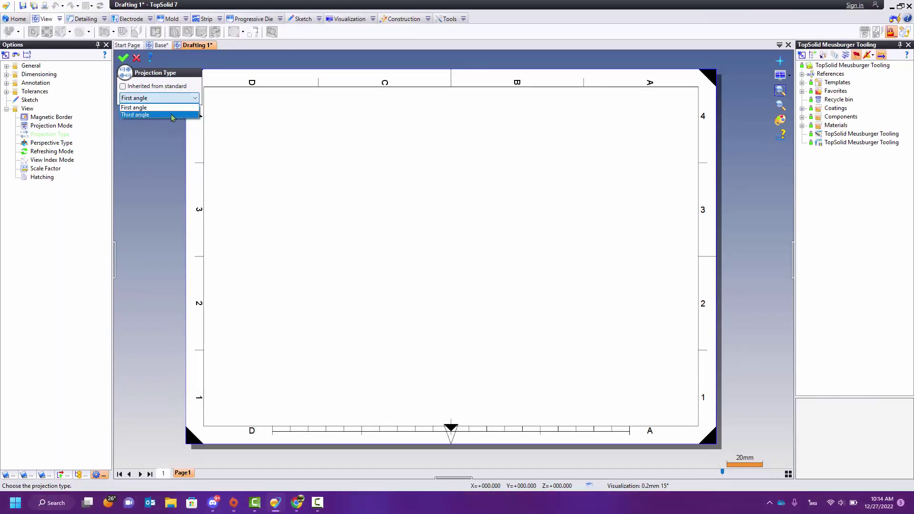
{"action": "left_click", "coordinate": [169, 110]}
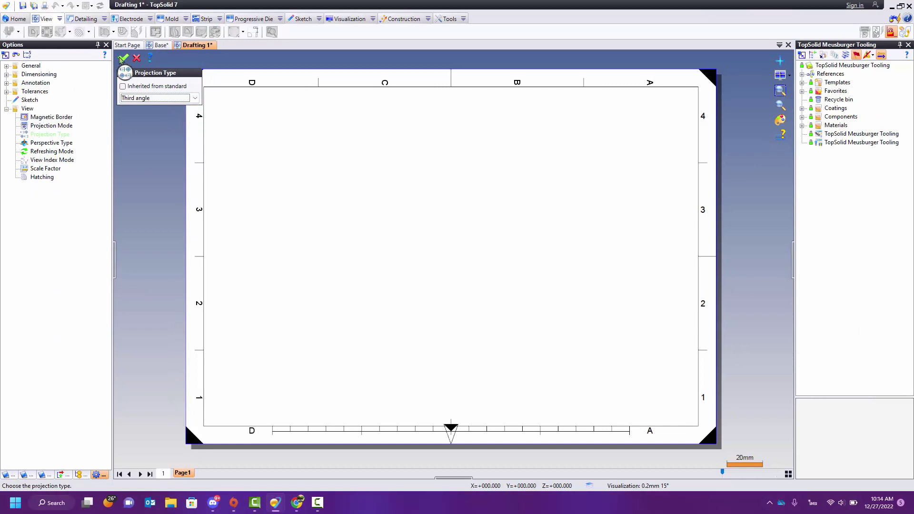
{"action": "left_click", "coordinate": [123, 59]}
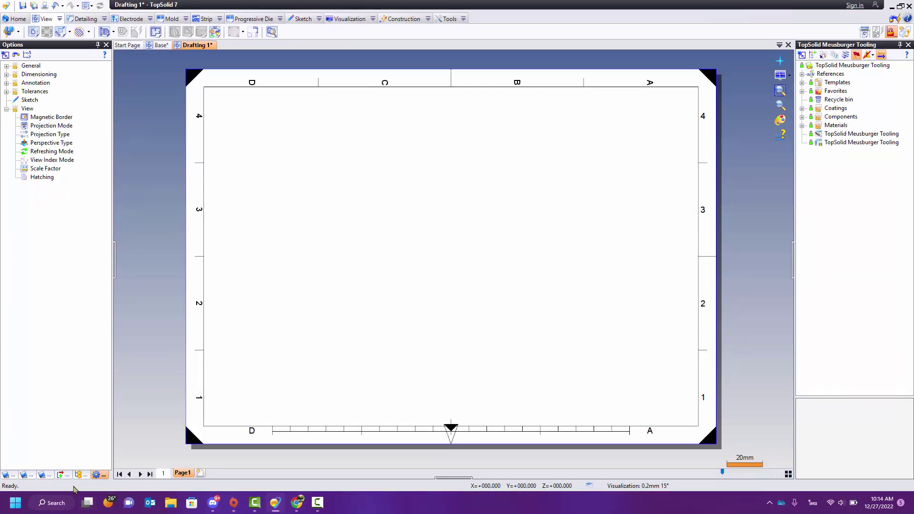
- Drag the Base part onto the sheet as a Top Camera main view with right and top projections
{"action": "left_click", "coordinate": [43, 475]}
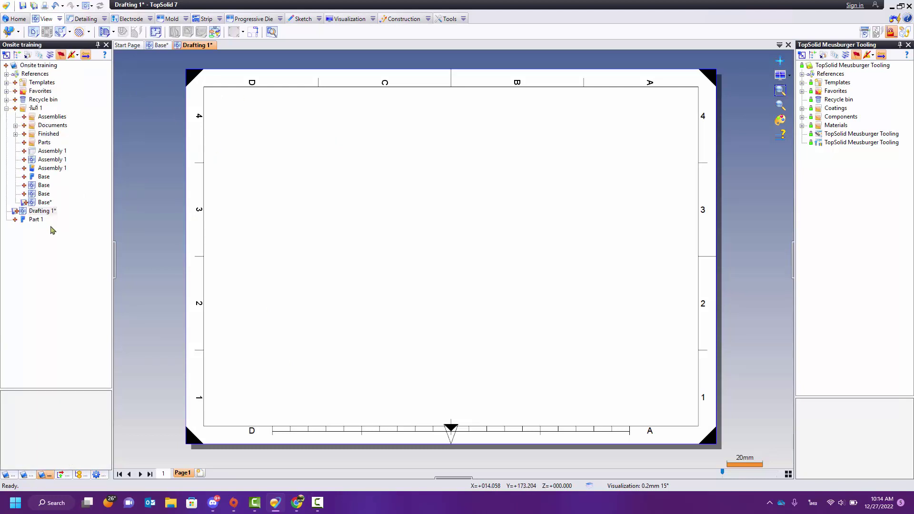
{"action": "left_click", "coordinate": [42, 177]}
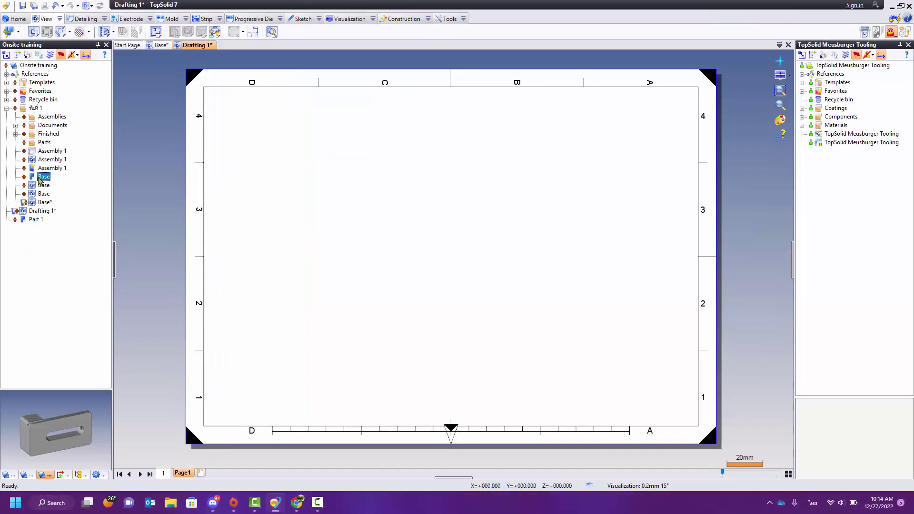
{"action": "left_click_drag", "start_coordinate": [39, 180], "coordinate": [383, 306]}
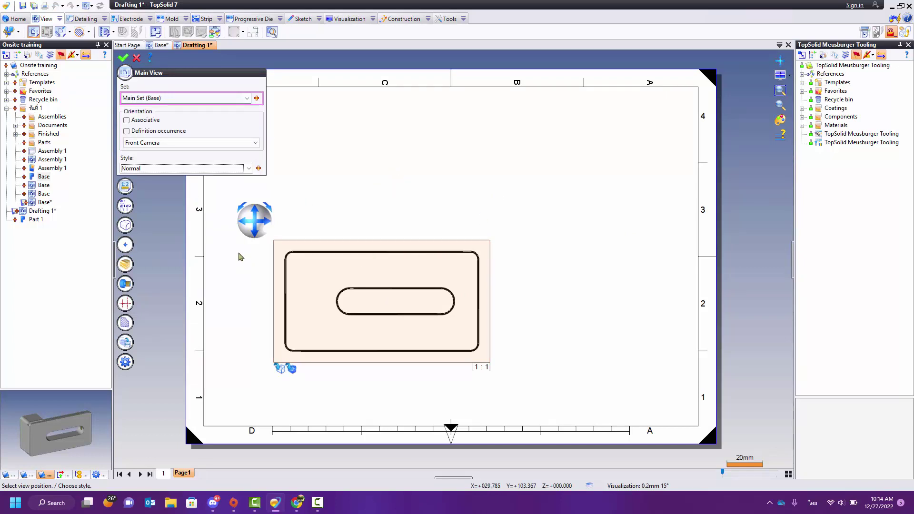
{"action": "left_click", "coordinate": [257, 233]}
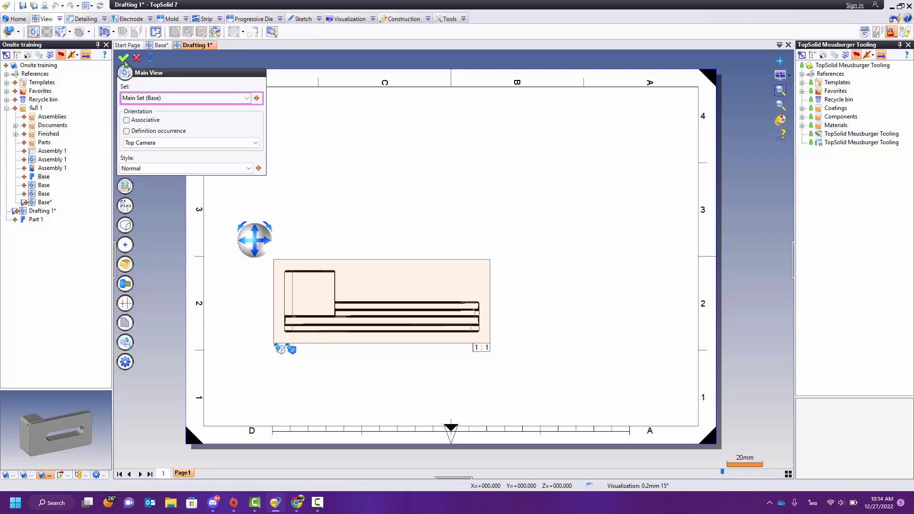
{"action": "left_click", "coordinate": [124, 62]}
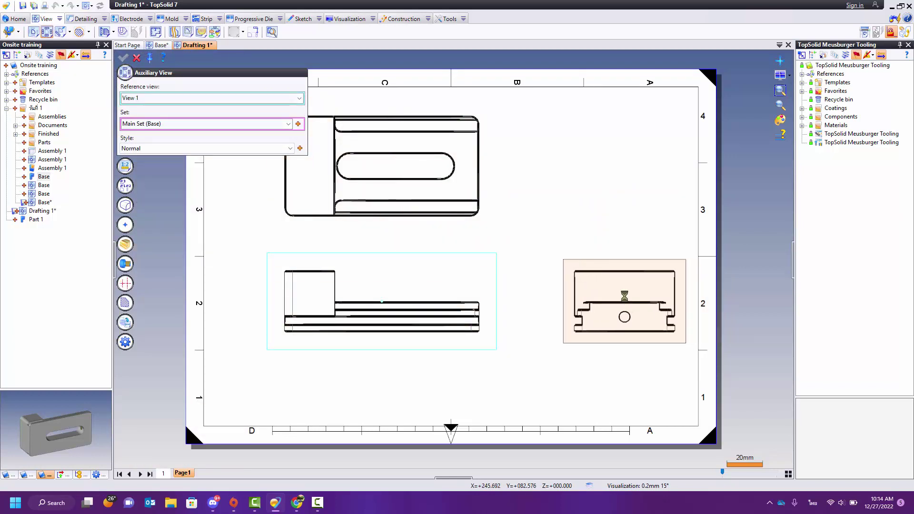
{"action": "left_click", "coordinate": [624, 295]}
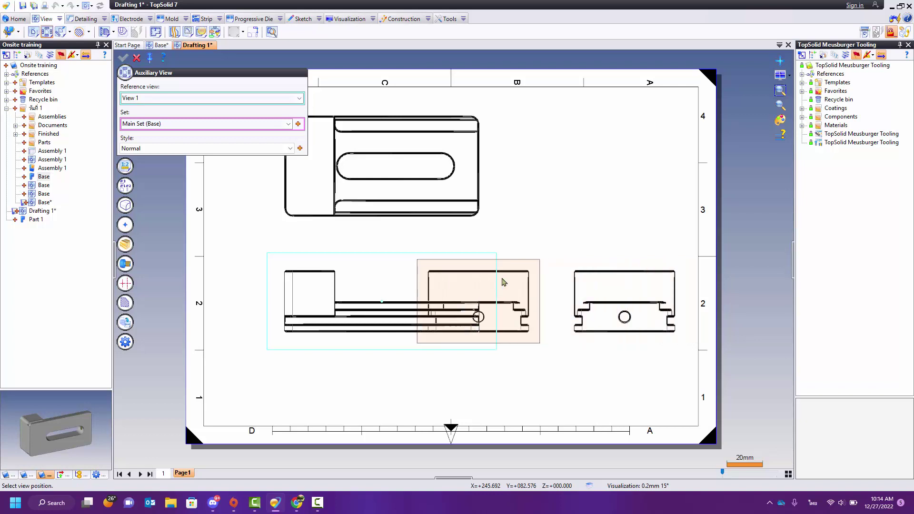
{"action": "left_click", "coordinate": [137, 57]}
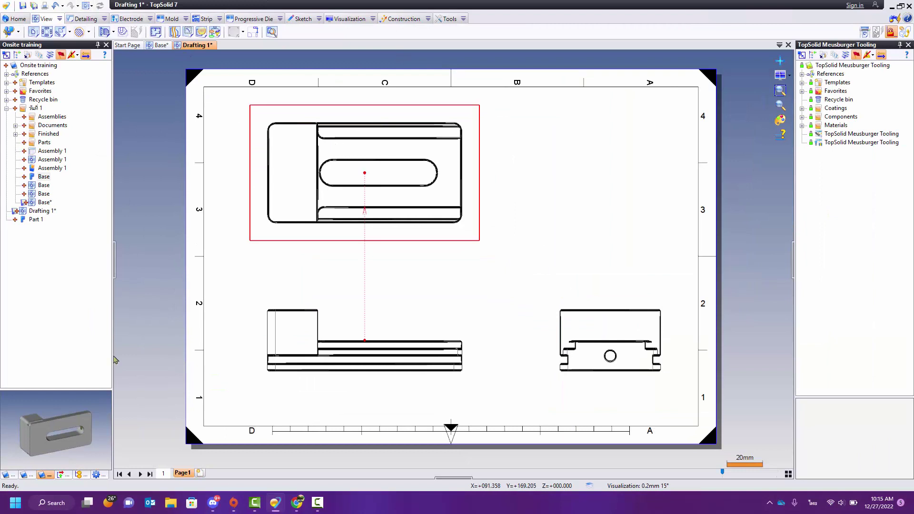
- Look over the Base part in its own document
{"action": "left_click", "coordinate": [166, 48]}
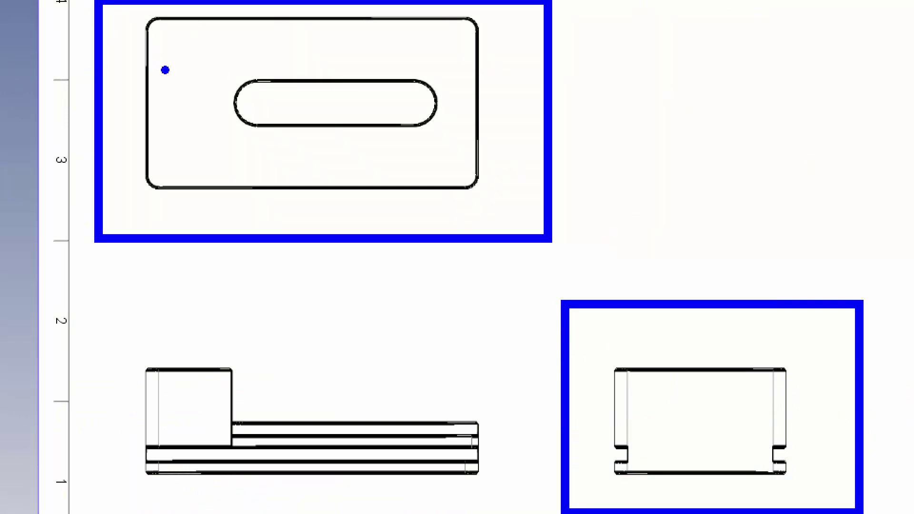
{"action": "mouse_move", "coordinate": [316, 360]}
{"action": "left_mouse_down"}
{"action": "mouse_move", "coordinate": [316, 284]}
{"action": "mouse_move", "coordinate": [304, 276]}
{"action": "mouse_move", "coordinate": [343, 276]}
{"action": "left_mouse_up"}
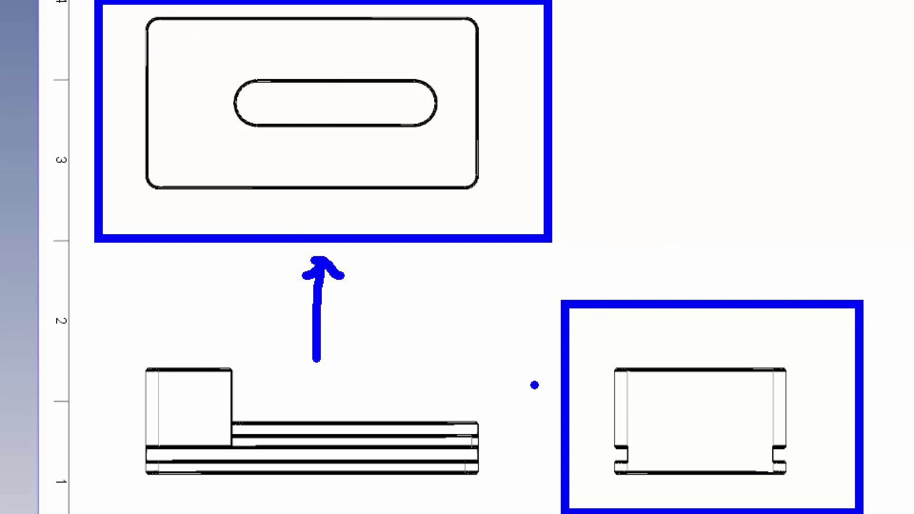
{"action": "mouse_move", "coordinate": [371, 394]}
{"action": "left_mouse_down"}
{"action": "mouse_move", "coordinate": [508, 389]}
{"action": "mouse_move", "coordinate": [500, 419]}
{"action": "left_mouse_up"}
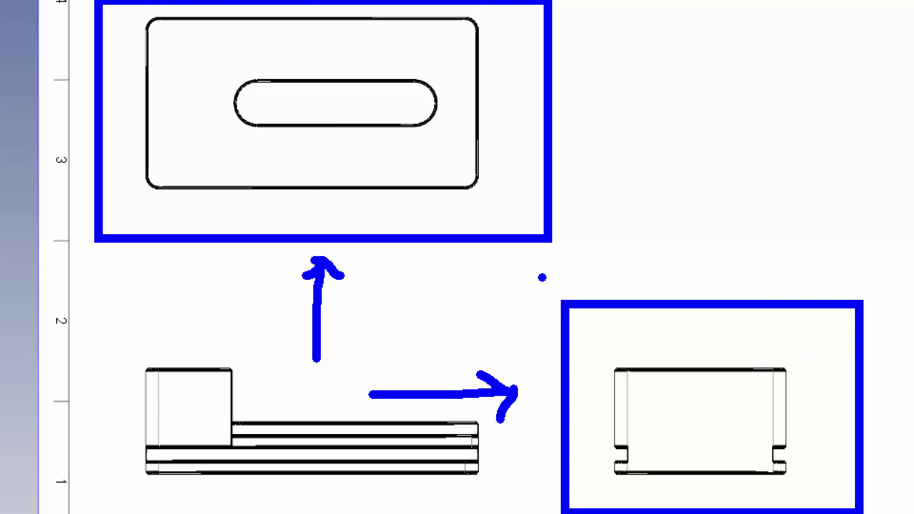
{"action": "key", "text": "Escape"}
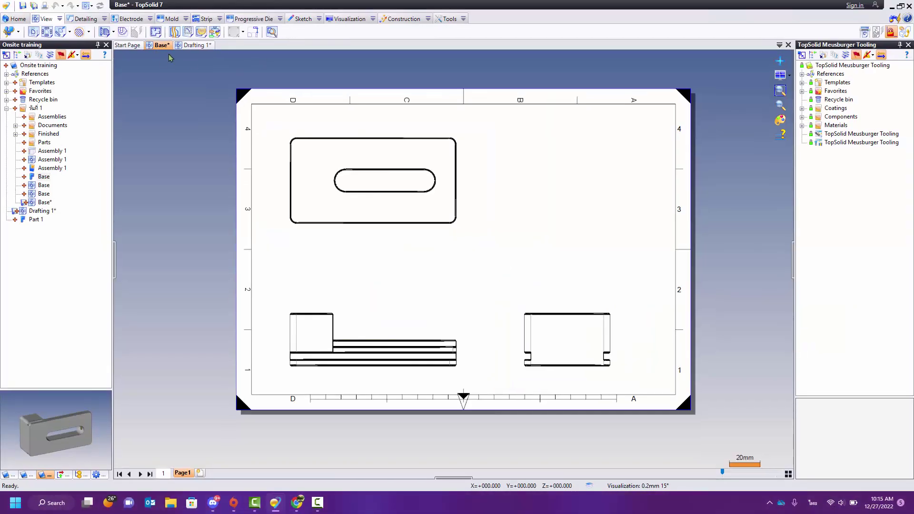
- Return to Drafting 1 and select the front view to see its projection links
{"action": "left_click", "coordinate": [194, 45]}
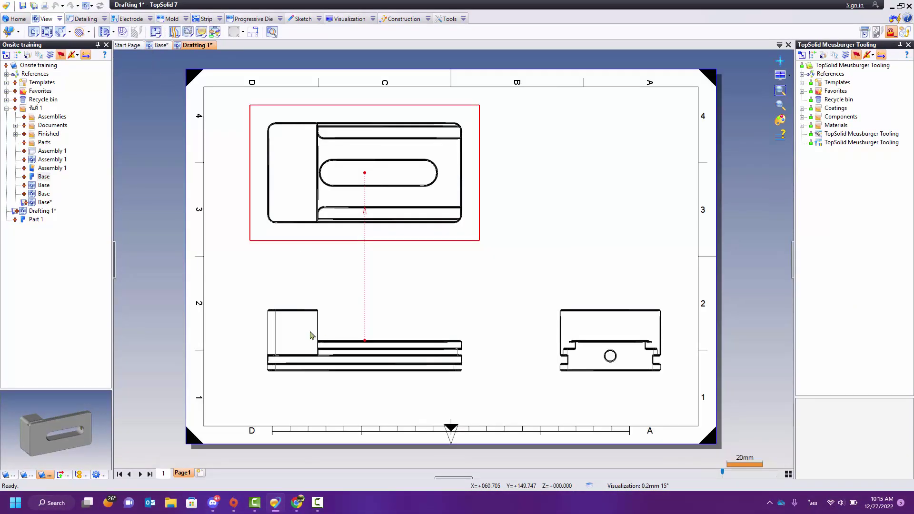
{"action": "left_click", "coordinate": [311, 332]}
{"action": "key", "text": "ctrl+1"}
{"action": "left_click_drag", "start_coordinate": [98, 277], "coordinate": [634, 512], "text": "ctrl"}
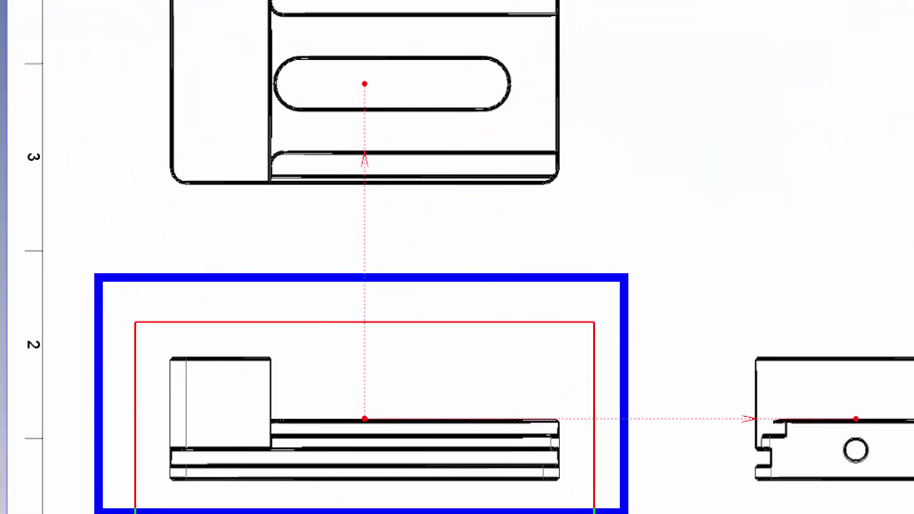
{"action": "mouse_move", "coordinate": [409, 279]}
{"action": "left_mouse_down"}
{"action": "mouse_move", "coordinate": [404, 220]}
{"action": "mouse_move", "coordinate": [484, 256]}
{"action": "left_mouse_up"}
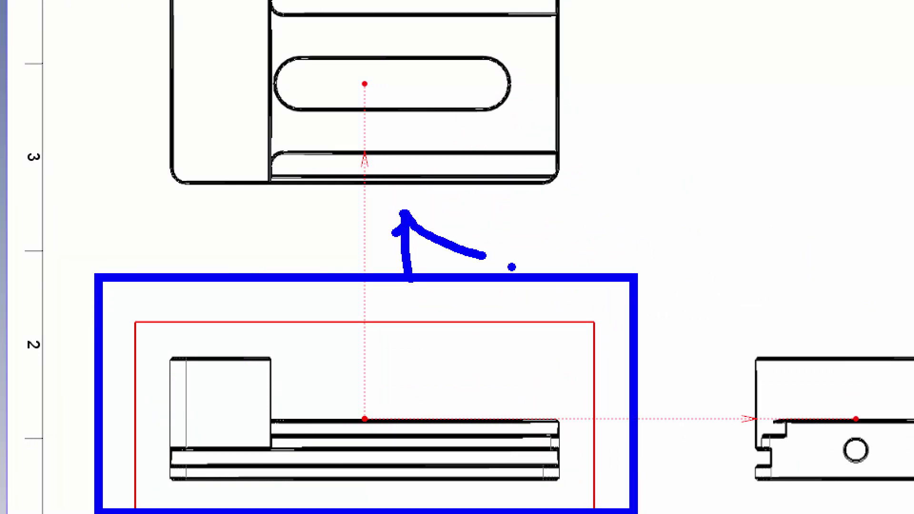
{"action": "mouse_move", "coordinate": [598, 417]}
{"action": "left_mouse_down"}
{"action": "mouse_move", "coordinate": [716, 413]}
{"action": "mouse_move", "coordinate": [678, 387]}
{"action": "left_mouse_up"}
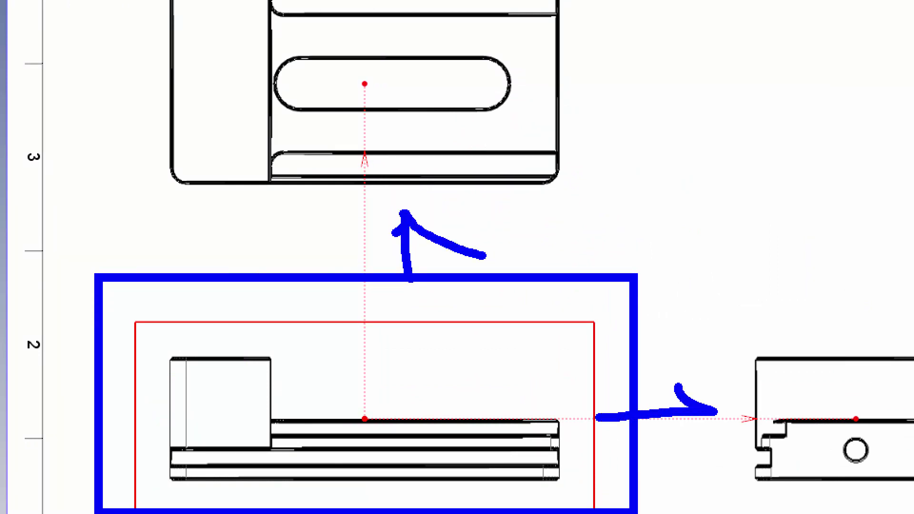
{"action": "left_click_drag", "start_coordinate": [717, 413], "coordinate": [690, 441]}
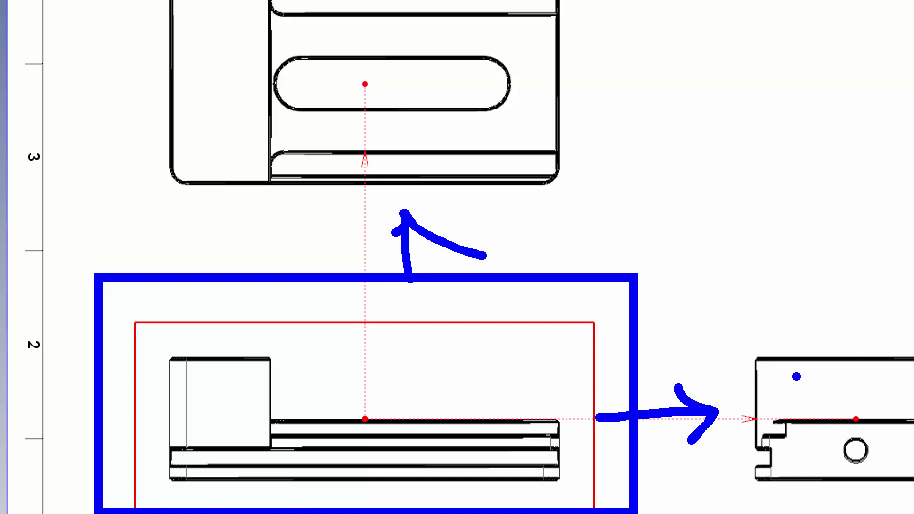
{"action": "key", "text": "Escape"}
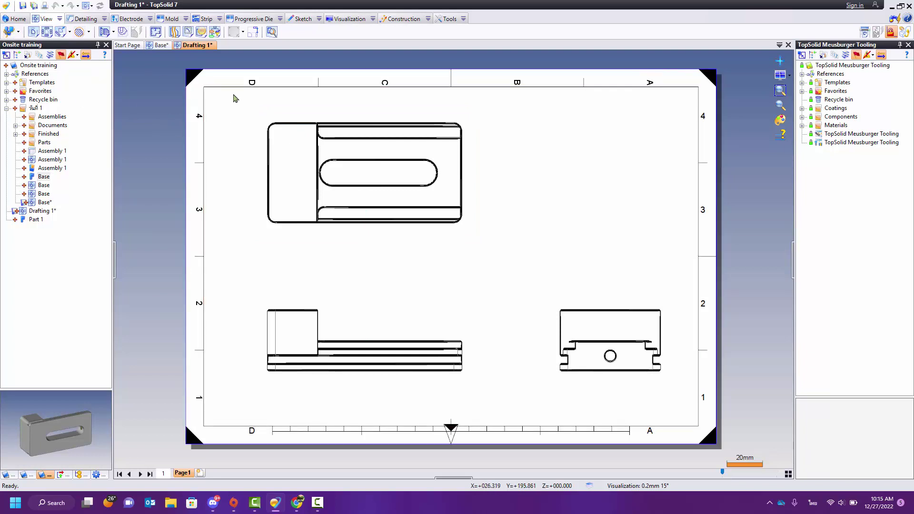
- Open My Templates through File > Document templates and select its Documents root
{"action": "left_click", "coordinate": [7, 10]}
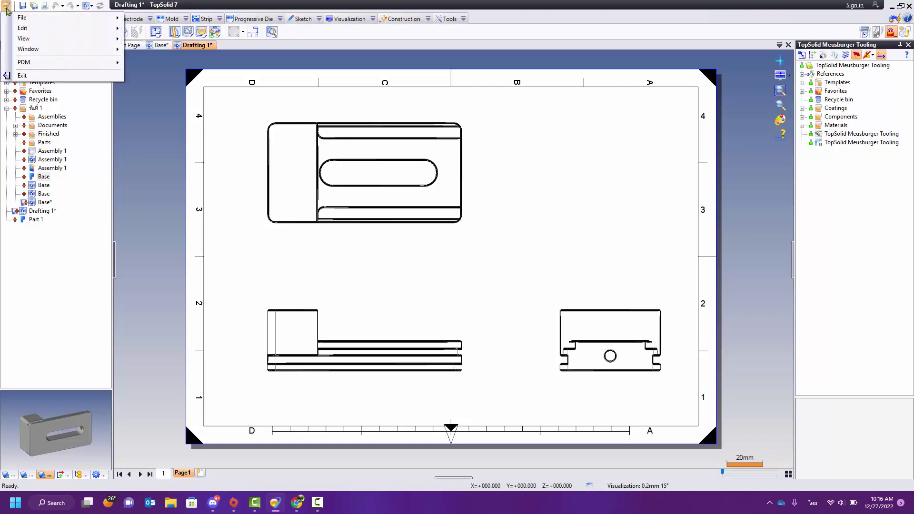
{"action": "left_click", "coordinate": [42, 22]}
{"action": "mouse_move", "coordinate": [22, 17]}
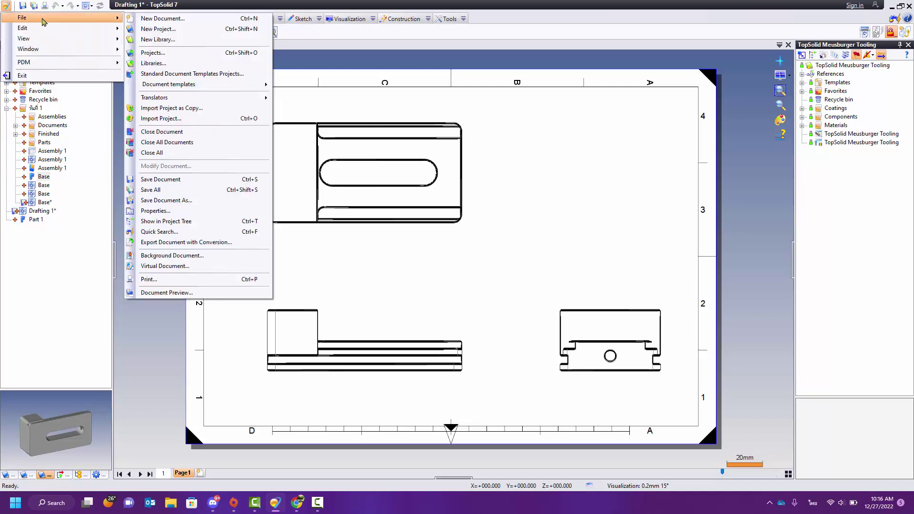
{"action": "left_click", "coordinate": [182, 89]}
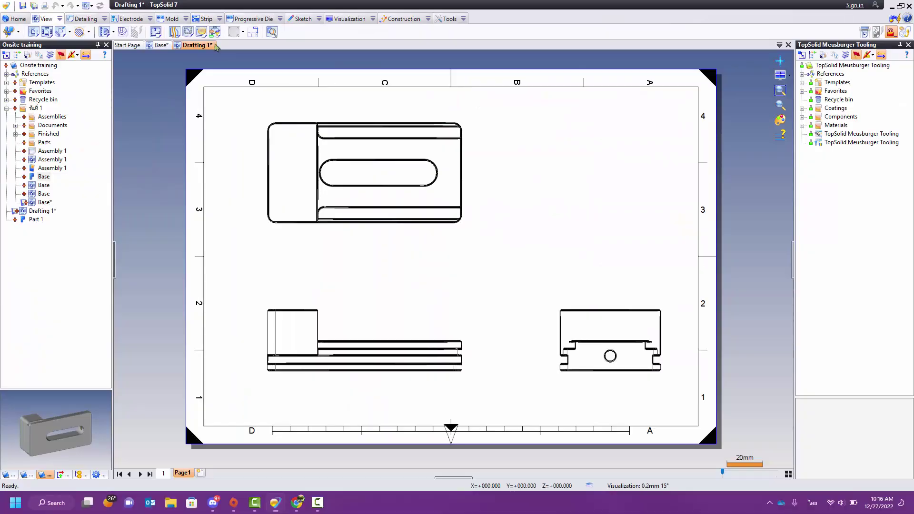
{"action": "left_click", "coordinate": [7, 6]}
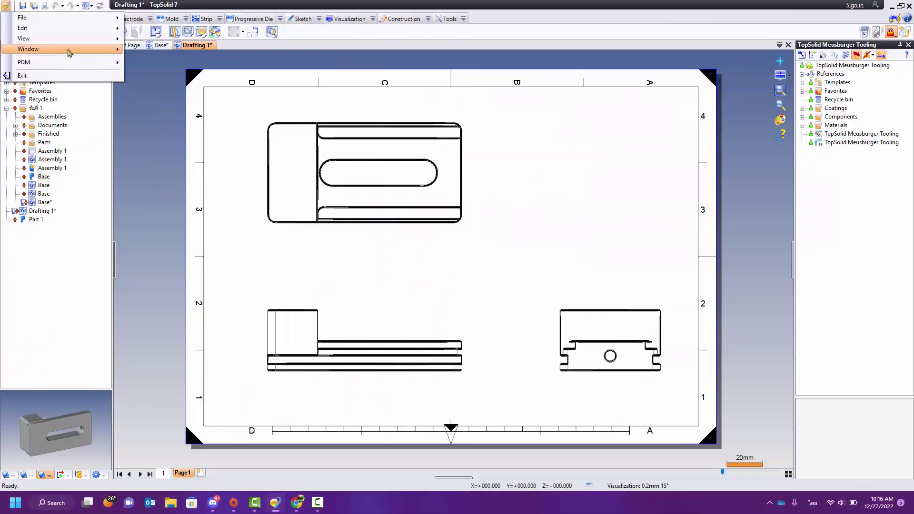
{"action": "mouse_move", "coordinate": [43, 61]}
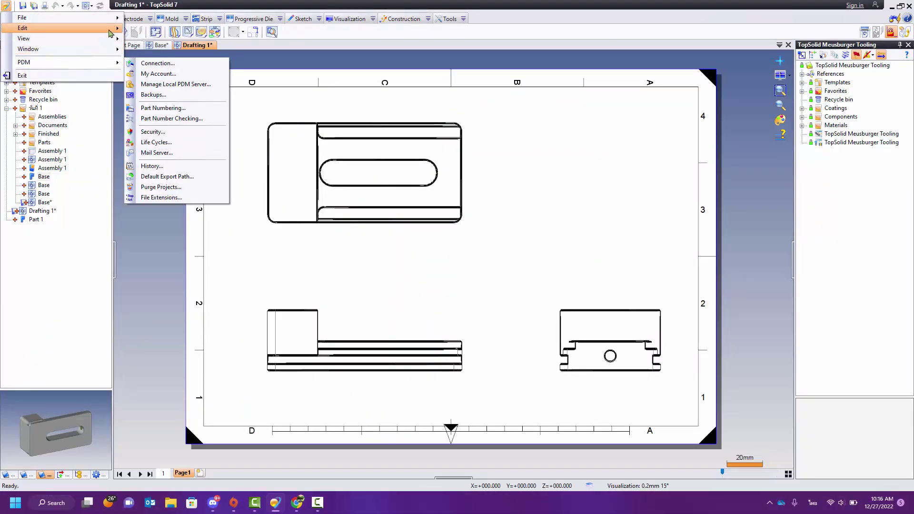
{"action": "mouse_move", "coordinate": [200, 97]}
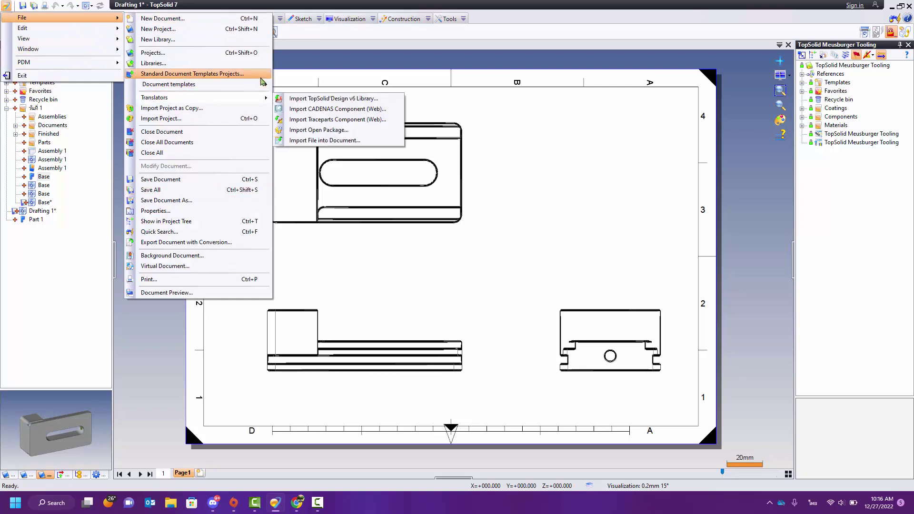
{"action": "left_click", "coordinate": [292, 88]}
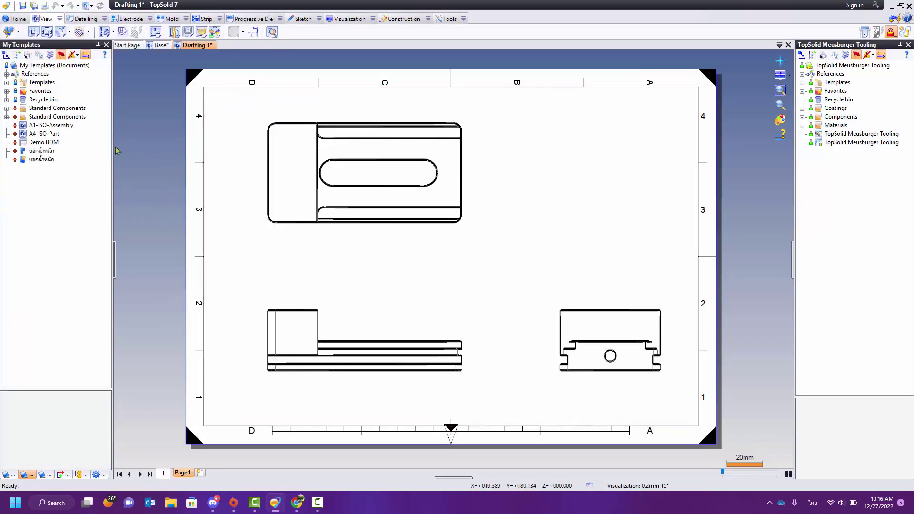
{"action": "left_click", "coordinate": [23, 65]}
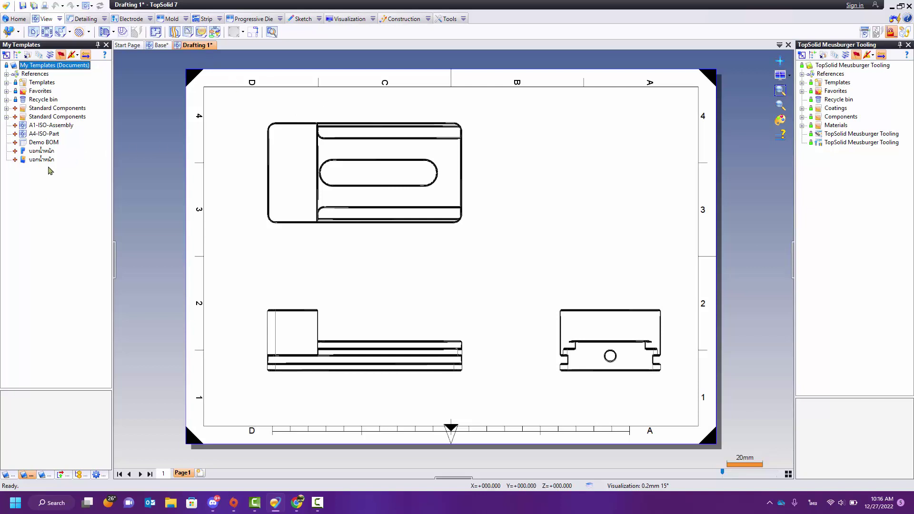
- Add a Blank Template drafting document, Drafting 3, to My Templates
{"action": "right_click", "coordinate": [57, 72]}
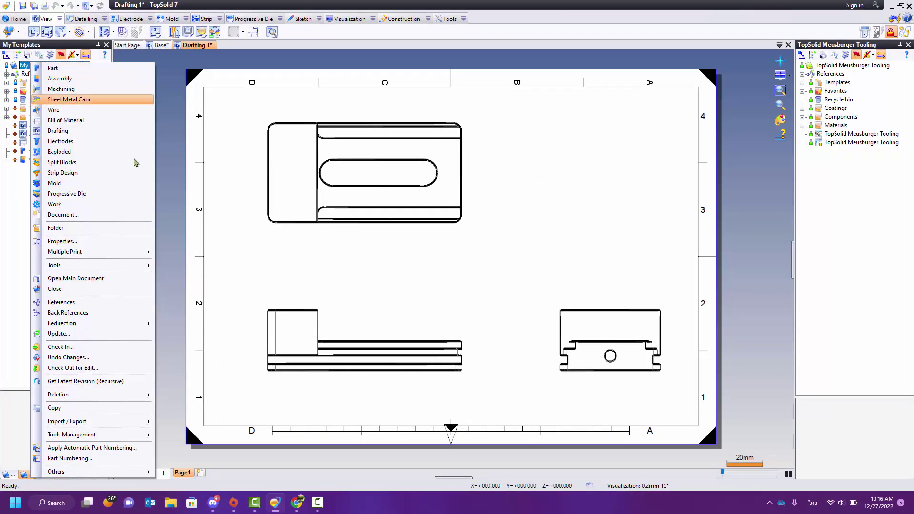
{"action": "left_click", "coordinate": [91, 131]}
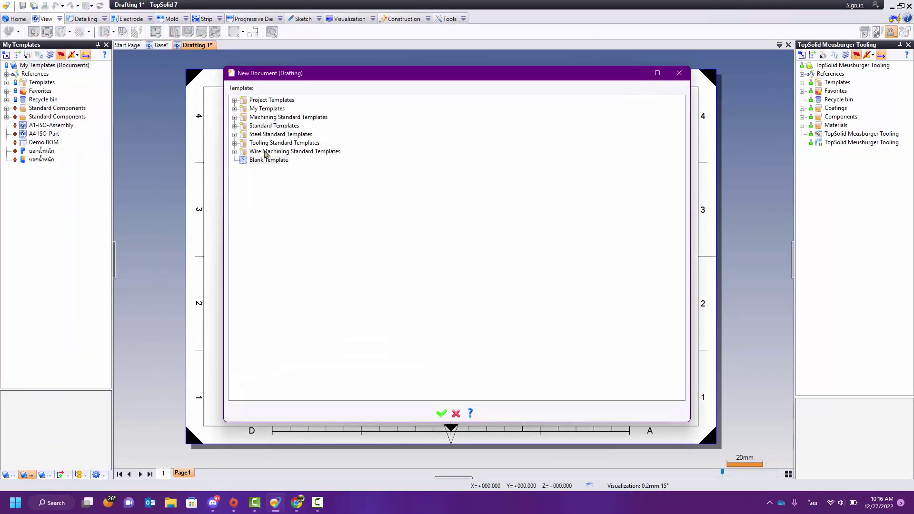
{"action": "left_click", "coordinate": [259, 161]}
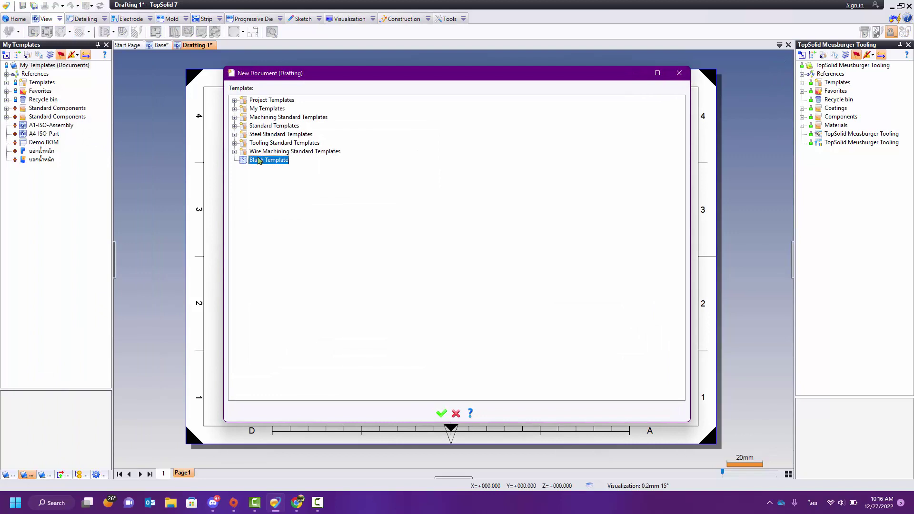
{"action": "left_click", "coordinate": [445, 414]}
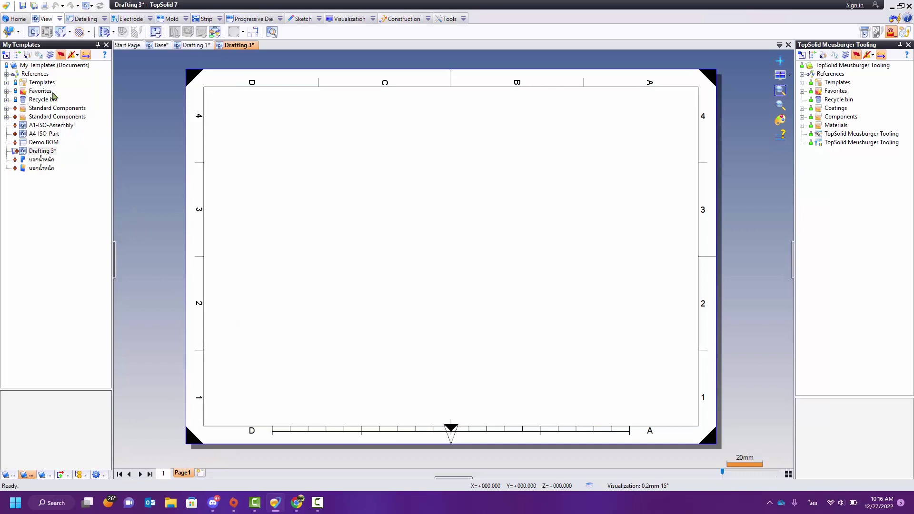
- Select Drafting 3, show its options and attempt to choose Third angle for Projection Type
{"action": "right_click", "coordinate": [53, 45]}
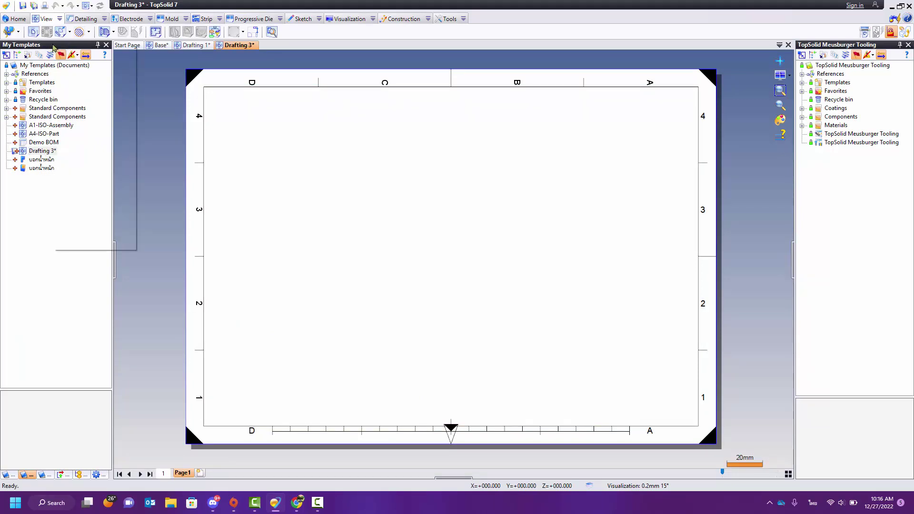
{"action": "left_click", "coordinate": [85, 310]}
{"action": "left_click", "coordinate": [98, 474]}
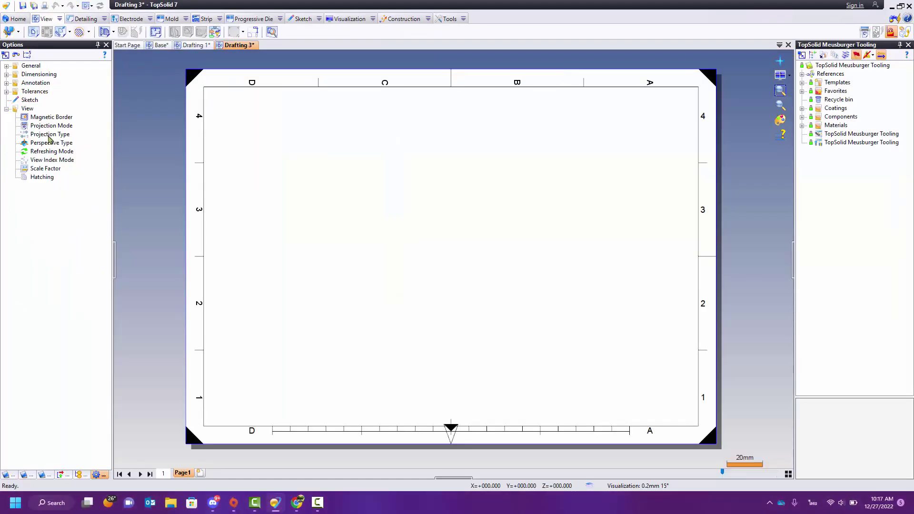
{"action": "right_click", "coordinate": [50, 138]}
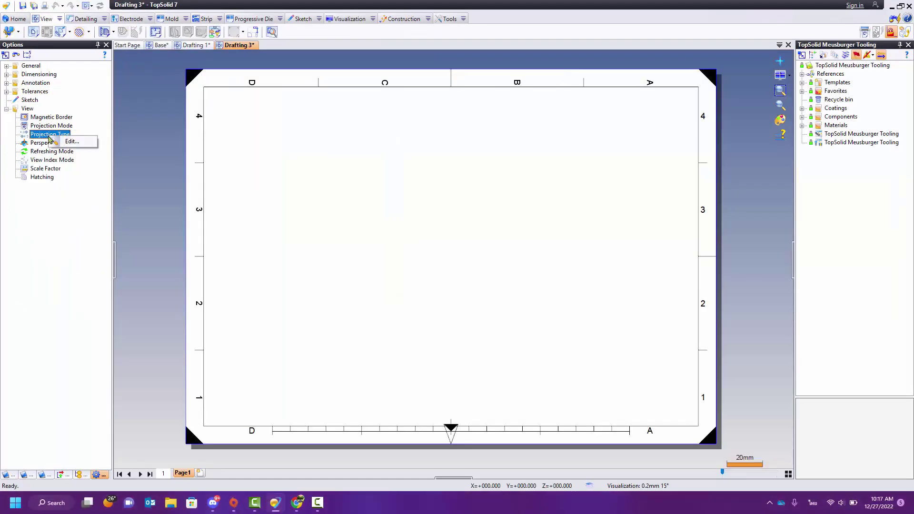
{"action": "left_click", "coordinate": [63, 142]}
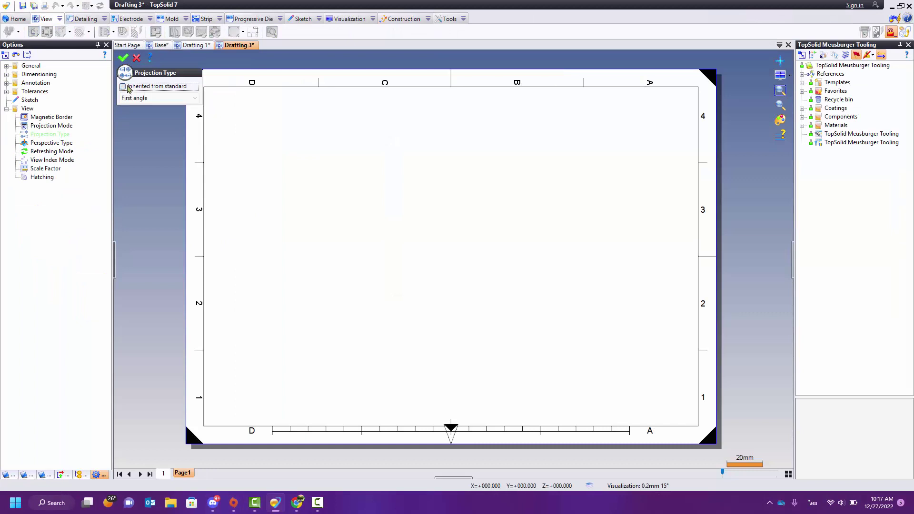
{"action": "left_click", "coordinate": [140, 99]}
{"action": "left_click", "coordinate": [136, 115]}
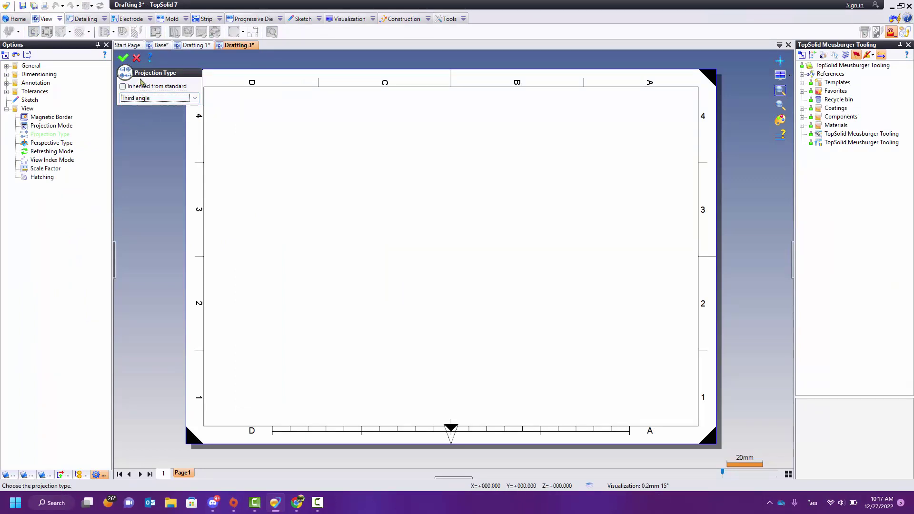
{"action": "left_click", "coordinate": [123, 57]}
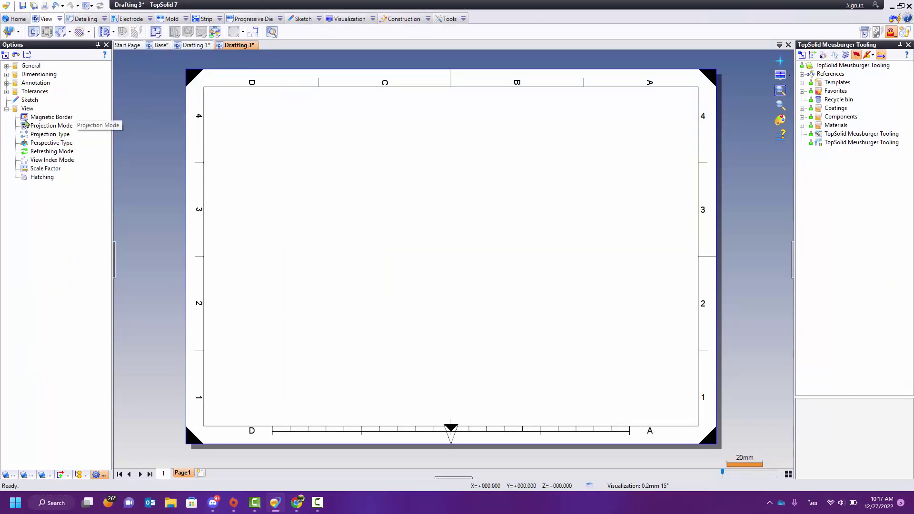
- Uncheck Inherited from standard and set Projection Type to Third angle
{"action": "right_click", "coordinate": [44, 134]}
{"action": "left_click", "coordinate": [62, 141]}
{"action": "left_click", "coordinate": [195, 98]}
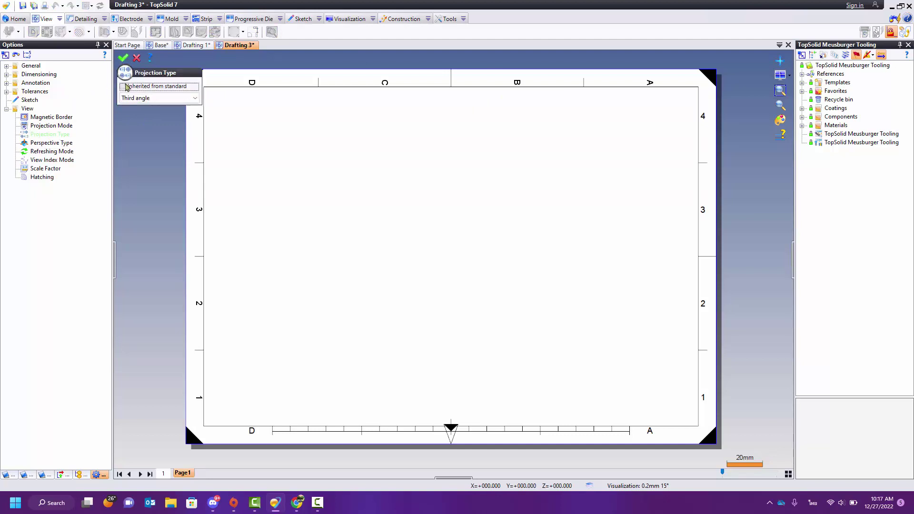
{"action": "left_click", "coordinate": [133, 108]}
{"action": "left_click", "coordinate": [195, 98]}
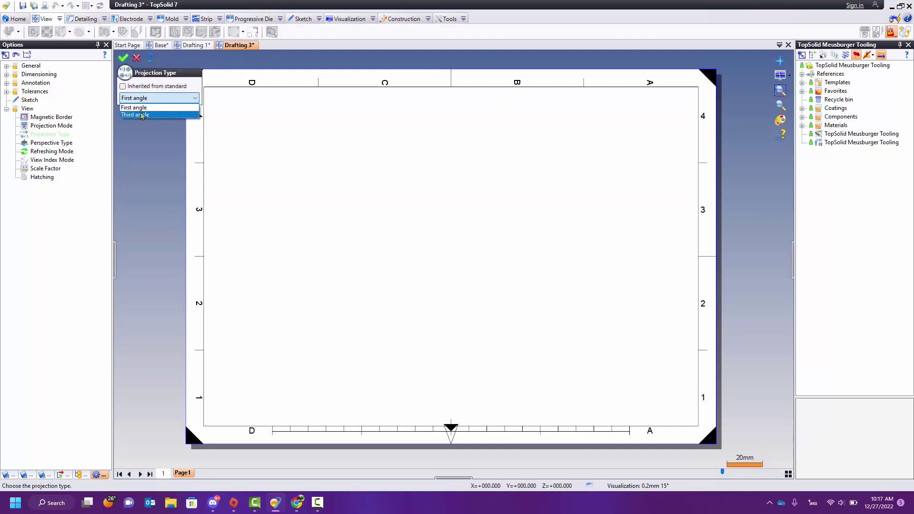
{"action": "left_click", "coordinate": [141, 116]}
{"action": "left_click", "coordinate": [123, 57]}
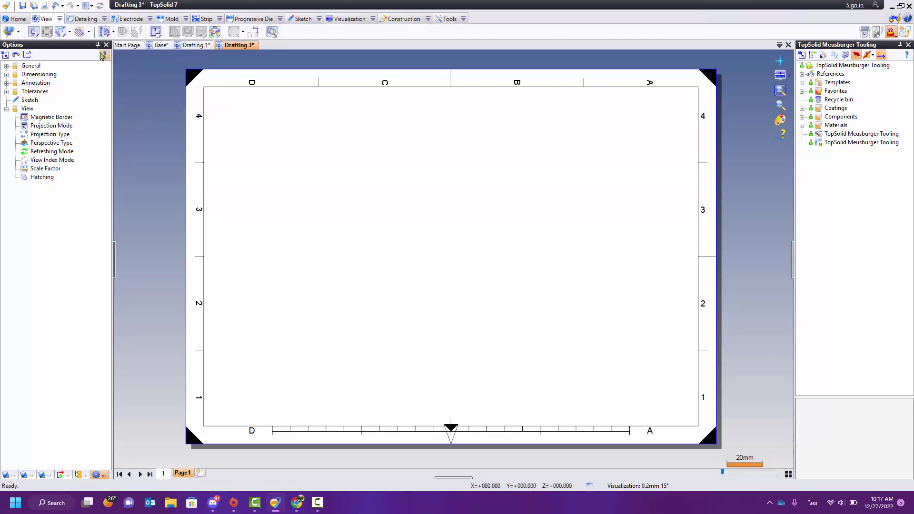
- Rename Drafting 3 to มุมมองที่ 3 in My Templates, save it and close it
{"action": "left_click", "coordinate": [45, 474]}
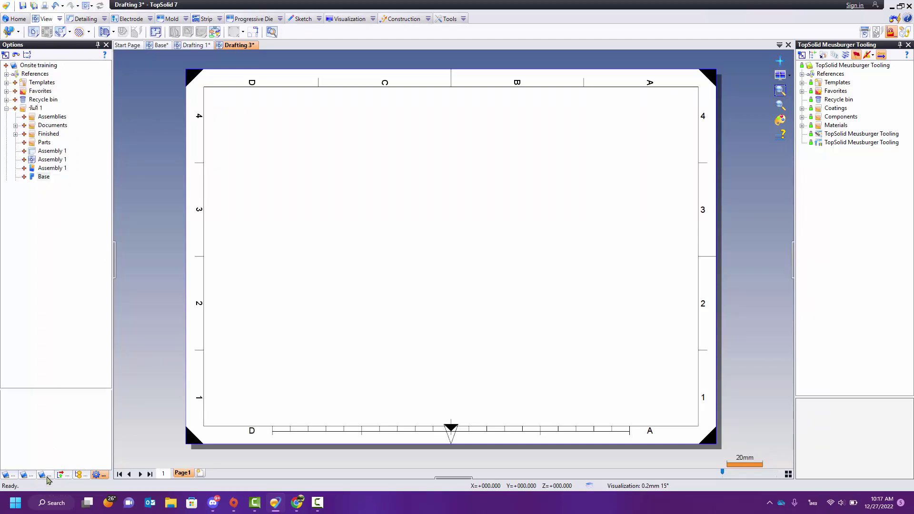
{"action": "left_click", "coordinate": [25, 474]}
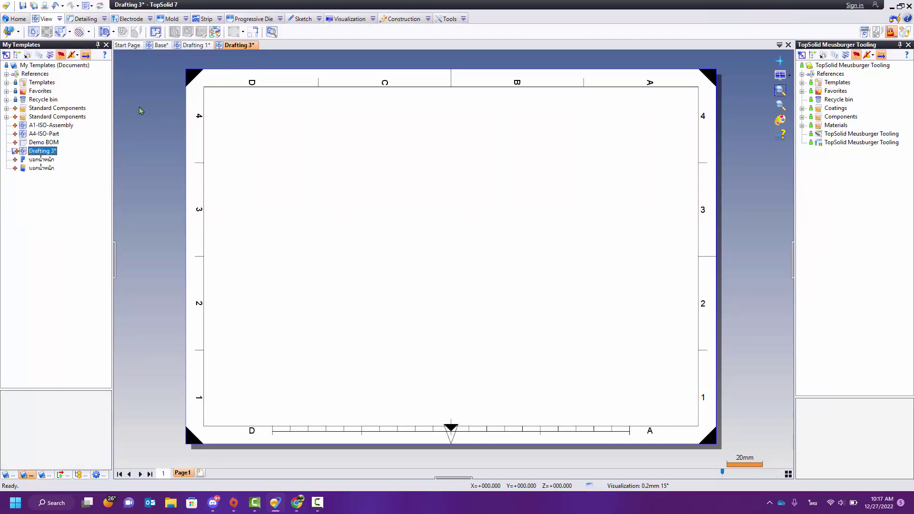
{"action": "left_click", "coordinate": [48, 152]}
{"action": "key", "text": "Home"}
{"action": "key", "text": "Right"}
{"action": "key", "text": "Return"}
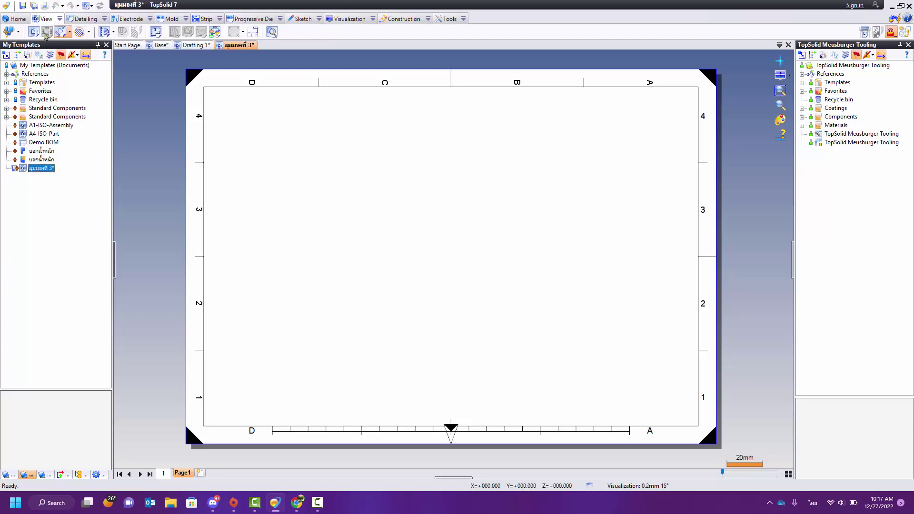
{"action": "left_click", "coordinate": [23, 6]}
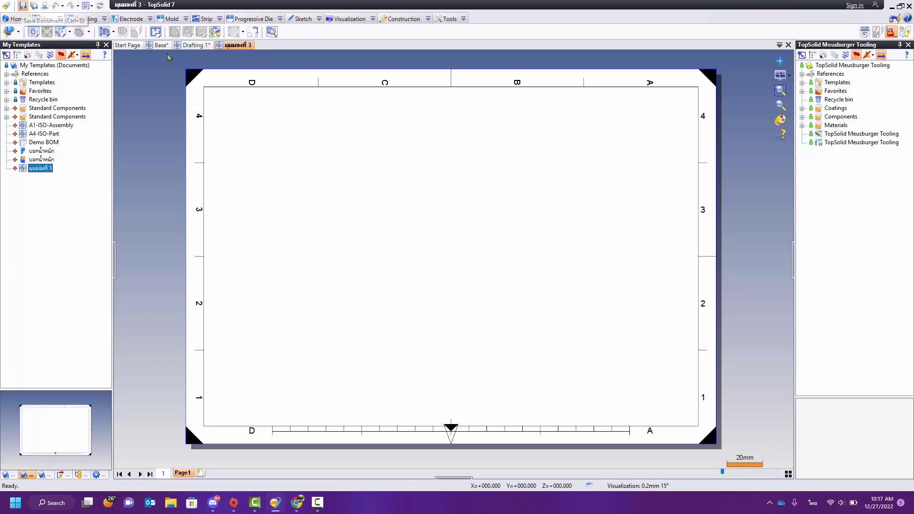
{"action": "middle_click", "coordinate": [243, 45]}
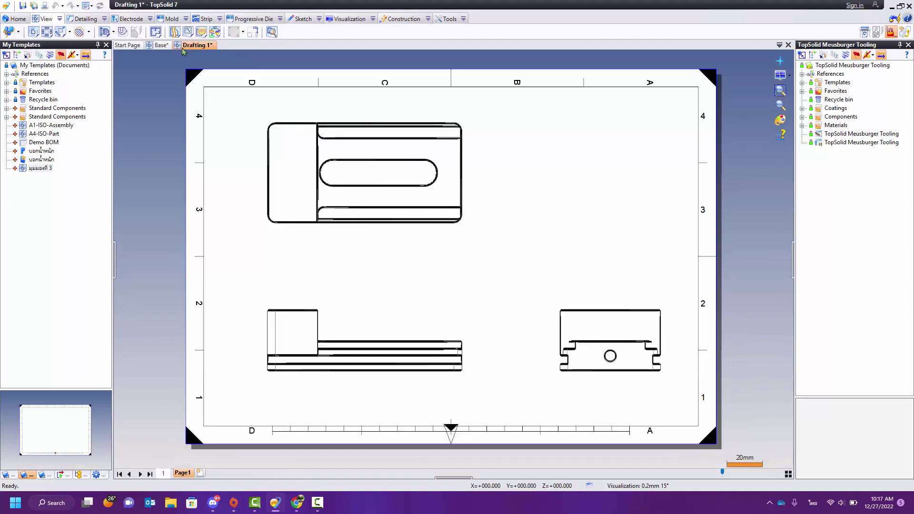
- Close all documents without saving, then select Assembly 1 in the Onsite training project
{"action": "right_click", "coordinate": [191, 45]}
{"action": "left_click", "coordinate": [227, 131]}
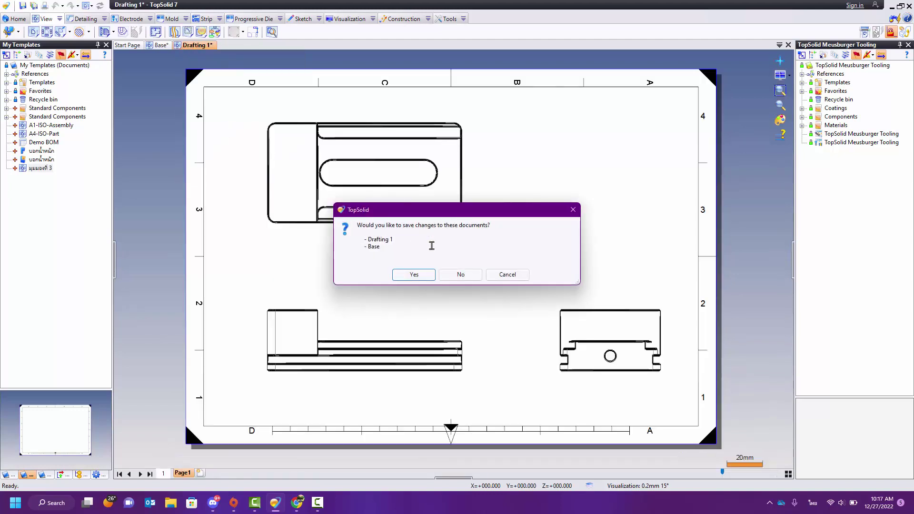
{"action": "left_click", "coordinate": [466, 276]}
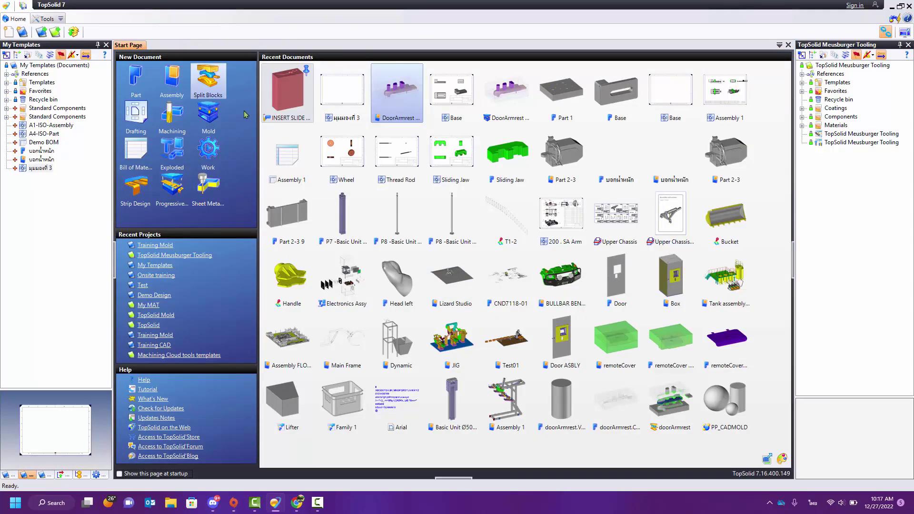
{"action": "left_click", "coordinate": [27, 159]}
{"action": "left_click", "coordinate": [46, 475]}
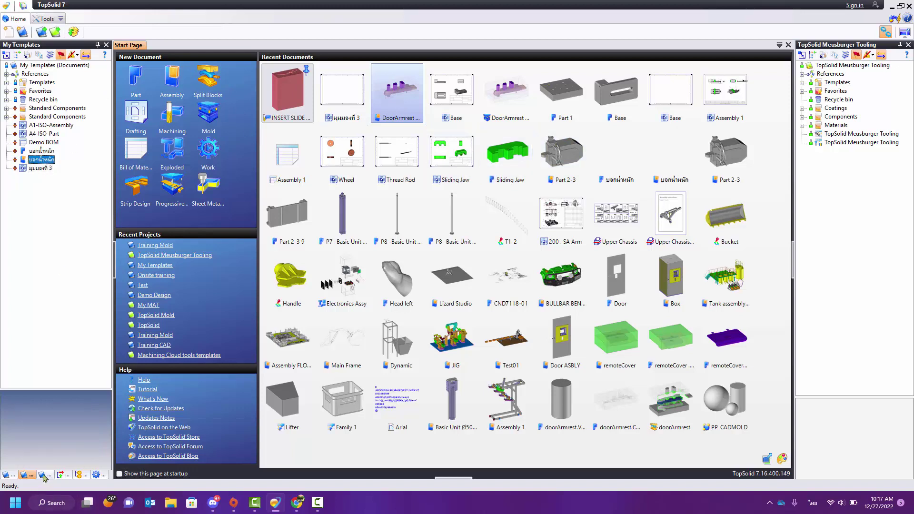
{"action": "left_click", "coordinate": [45, 168]}
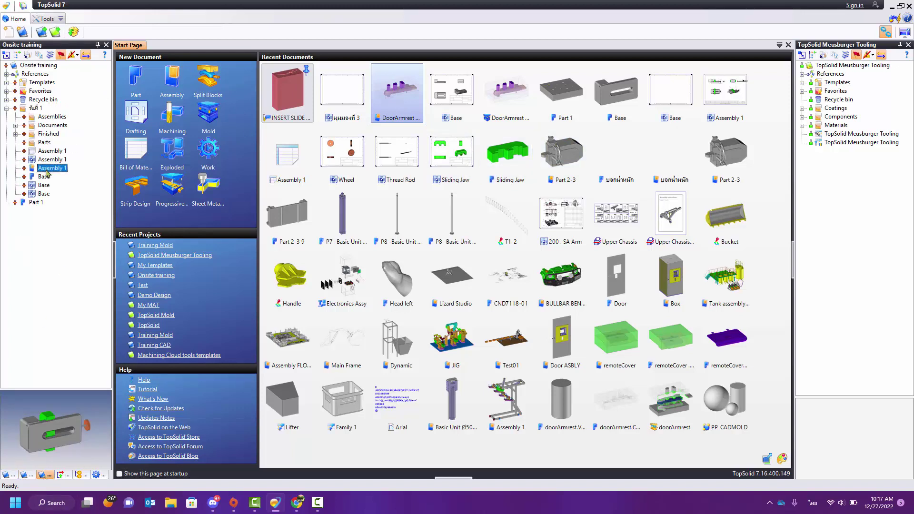
- Create a Drafting document for Assembly 1 using the มุมมองที่ 3 template from My Templates
{"action": "right_click", "coordinate": [47, 171]}
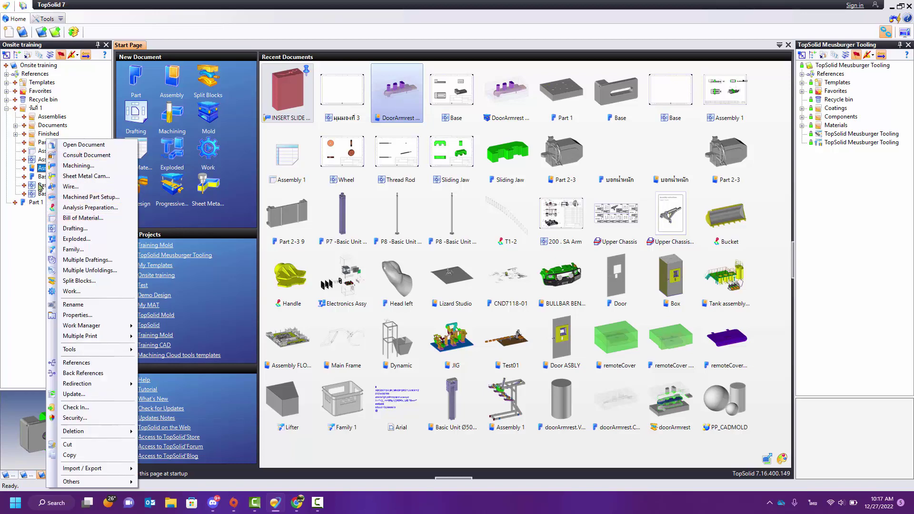
{"action": "key", "text": "Escape"}
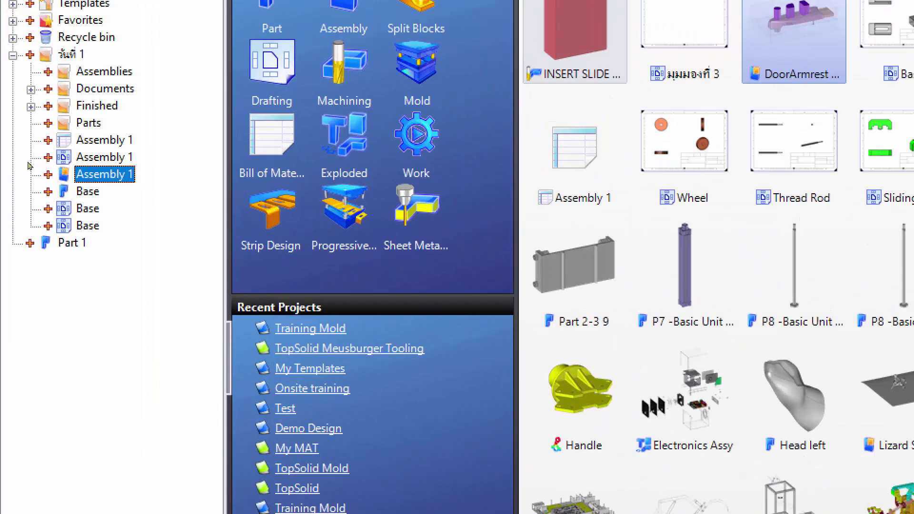
{"action": "key", "text": "F2"}
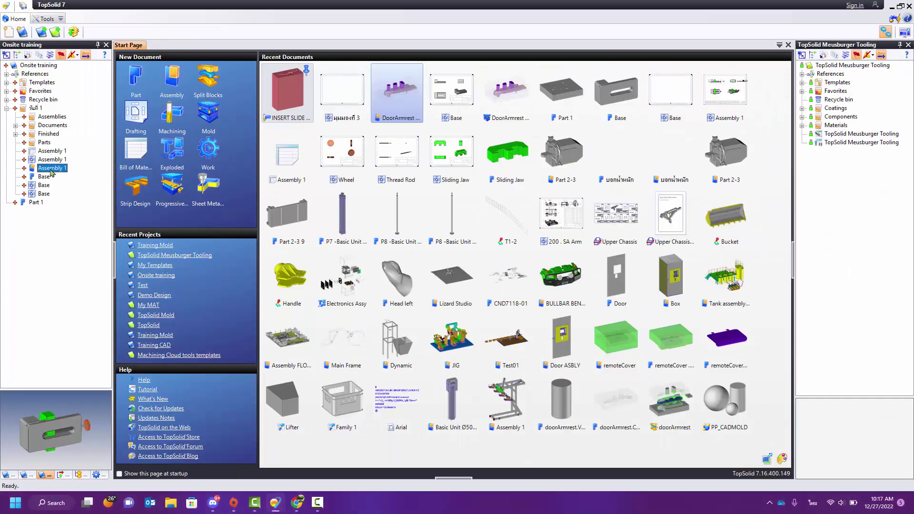
{"action": "right_click", "coordinate": [48, 167]}
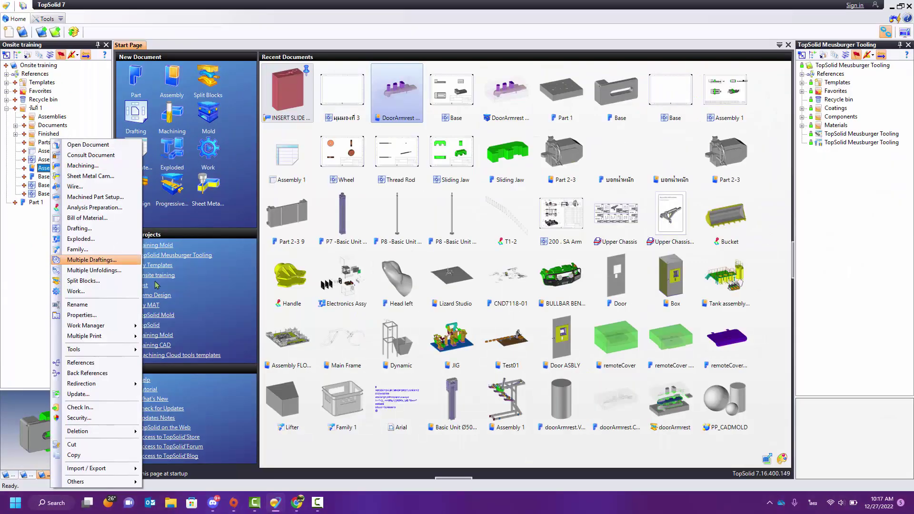
{"action": "left_click", "coordinate": [107, 229]}
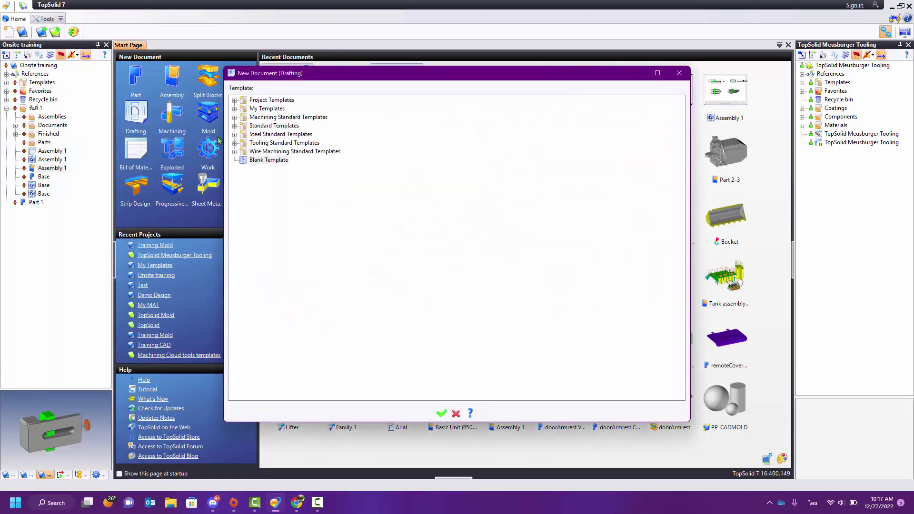
{"action": "left_click", "coordinate": [235, 108]}
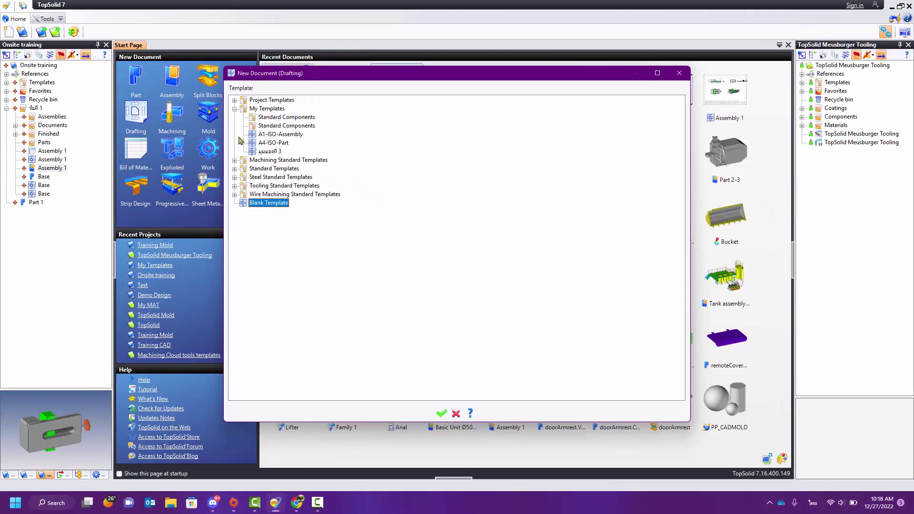
{"action": "left_click", "coordinate": [263, 153]}
{"action": "left_click", "coordinate": [441, 413]}
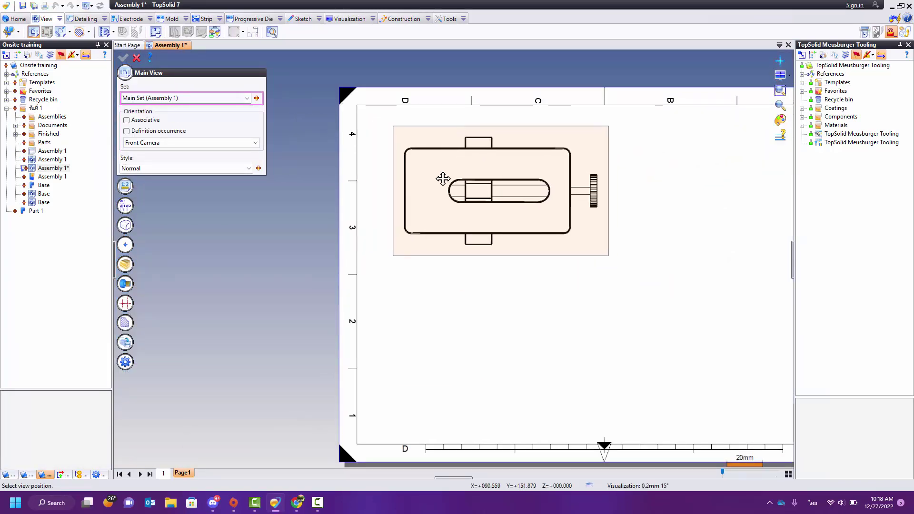
- Place Assembly 1's top-camera main view lower left, with projected views above and to the right
{"action": "left_click", "coordinate": [381, 345]}
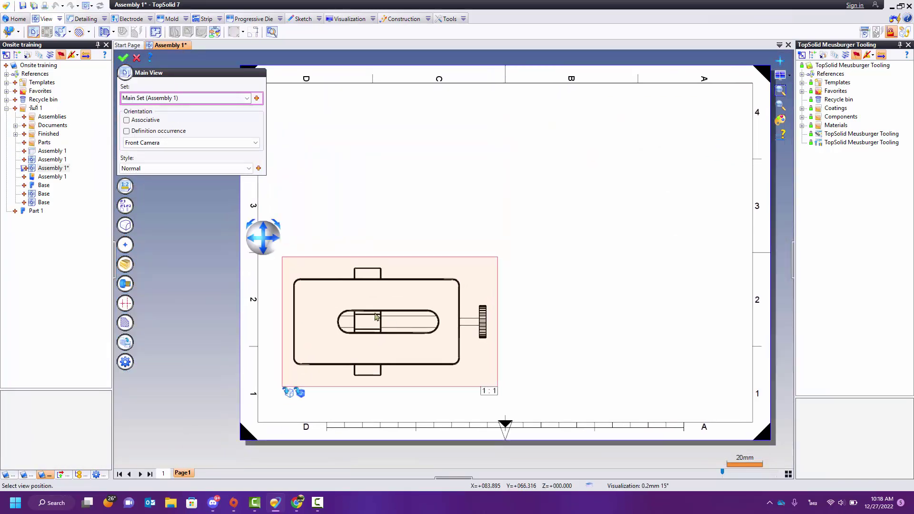
{"action": "scroll", "coordinate": [273, 260], "scroll_direction": "down", "scroll_amount": 1}
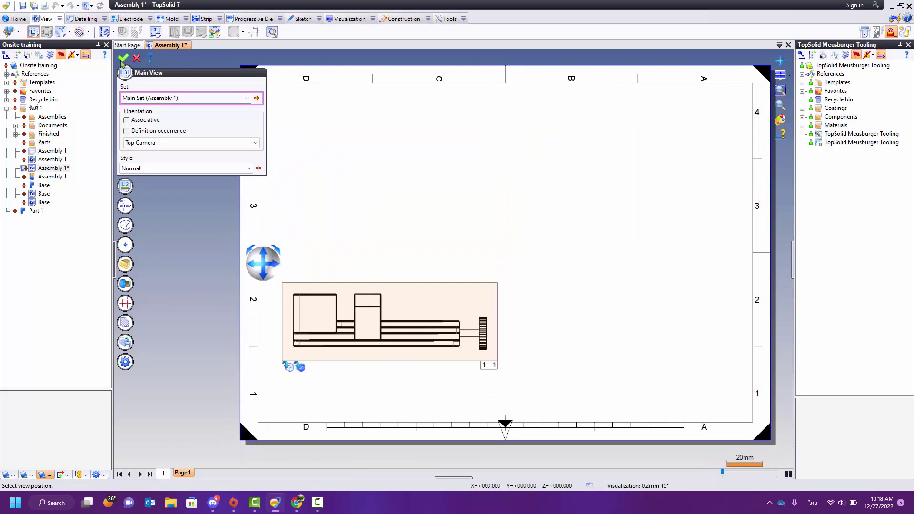
{"action": "key", "text": "Return"}
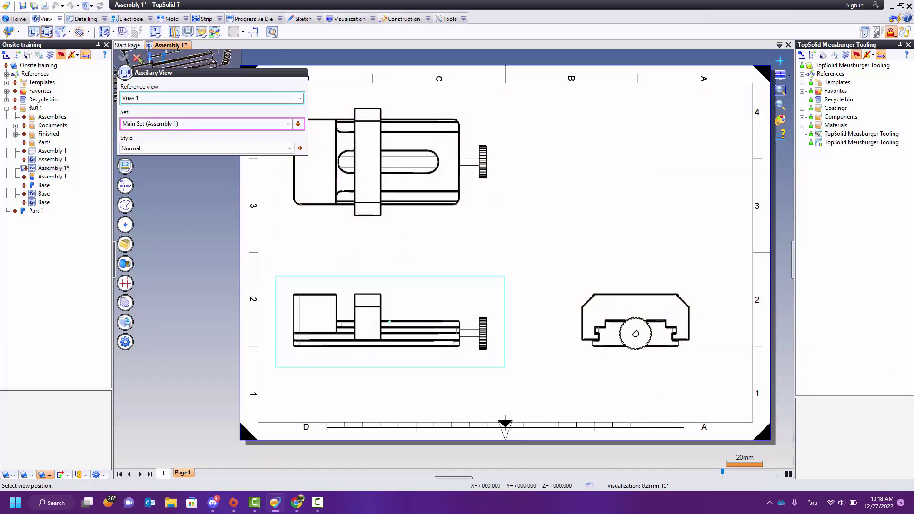
{"action": "key", "text": "Escape"}
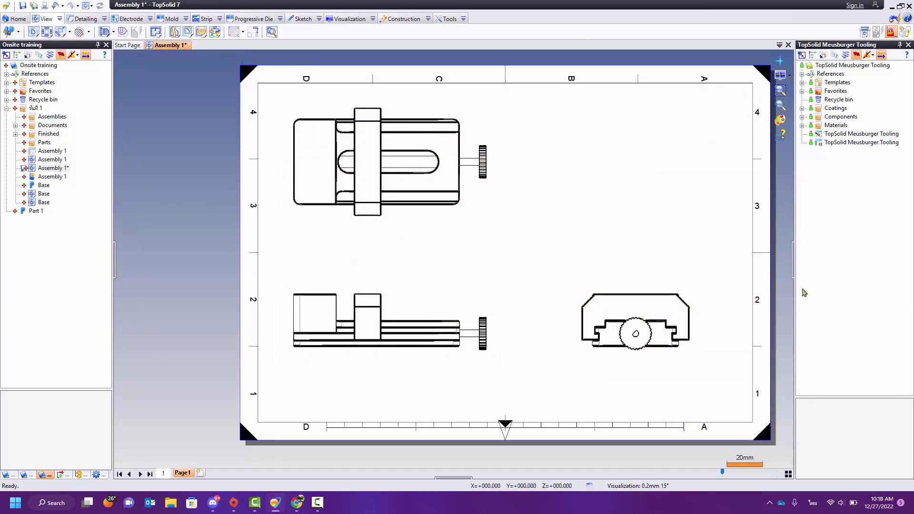